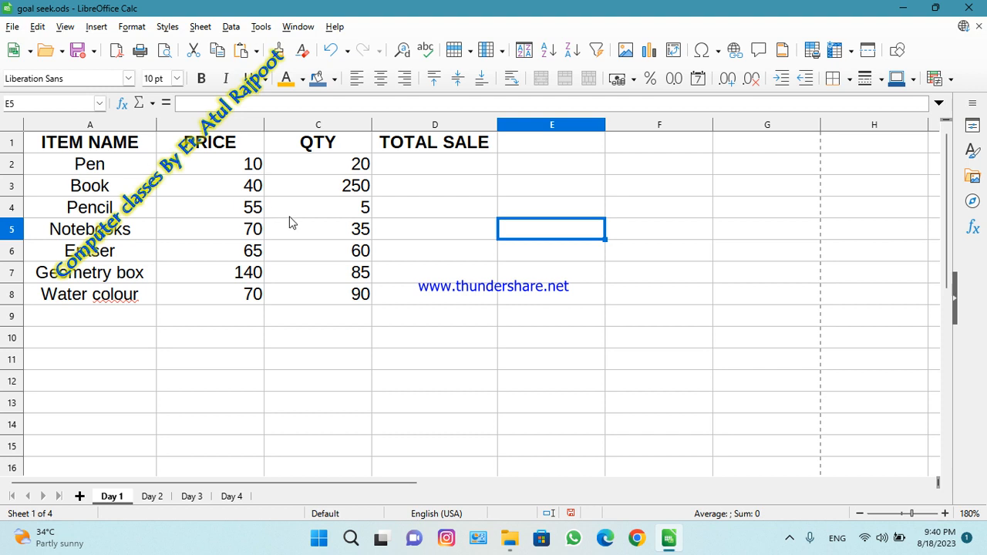
# Review the item, price and quantity tables on the Day 1 to Day 4 sheets, ending on the Day 1 sheet.
pyautogui.click(151, 498)
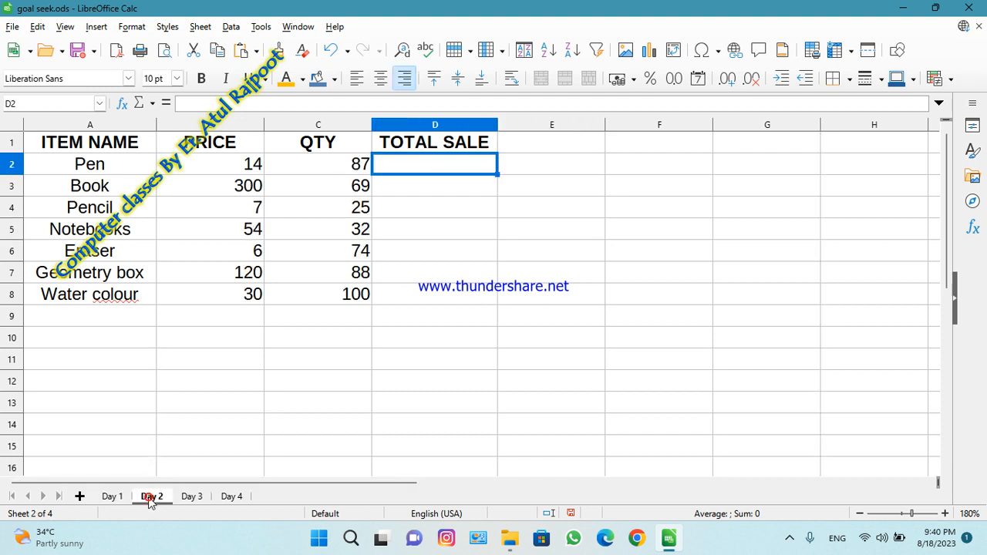
pyautogui.click(112, 497)
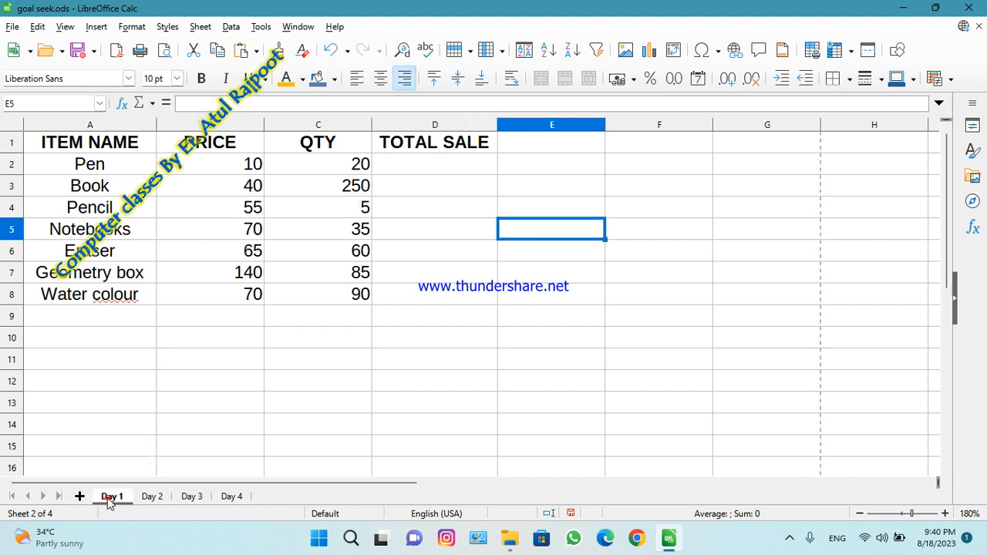
pyautogui.click(152, 499)
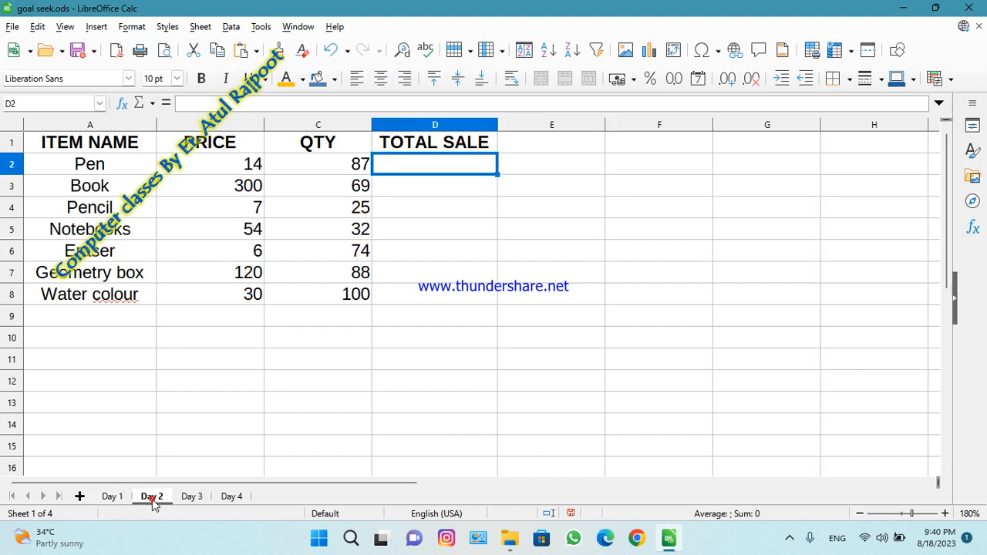
pyautogui.click(194, 500)
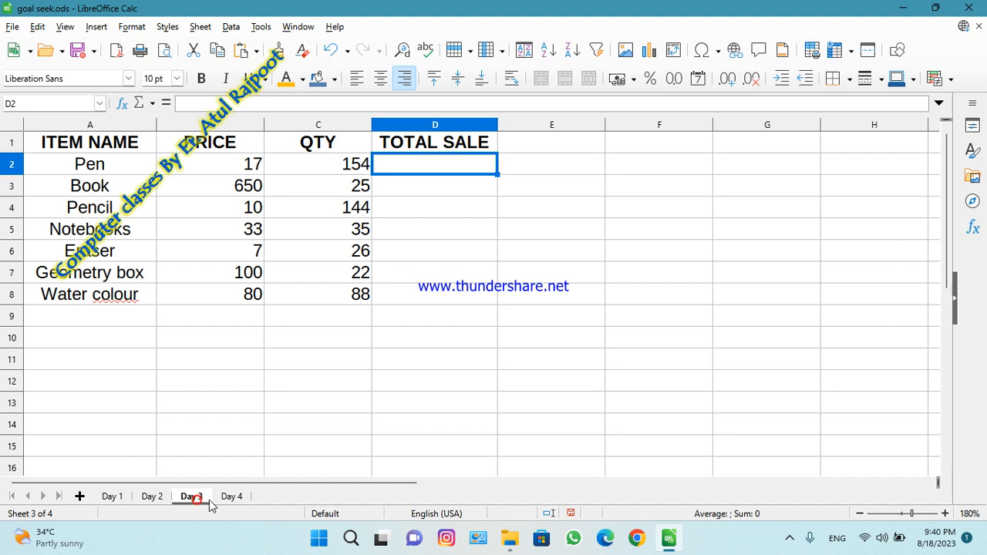
pyautogui.click(232, 498)
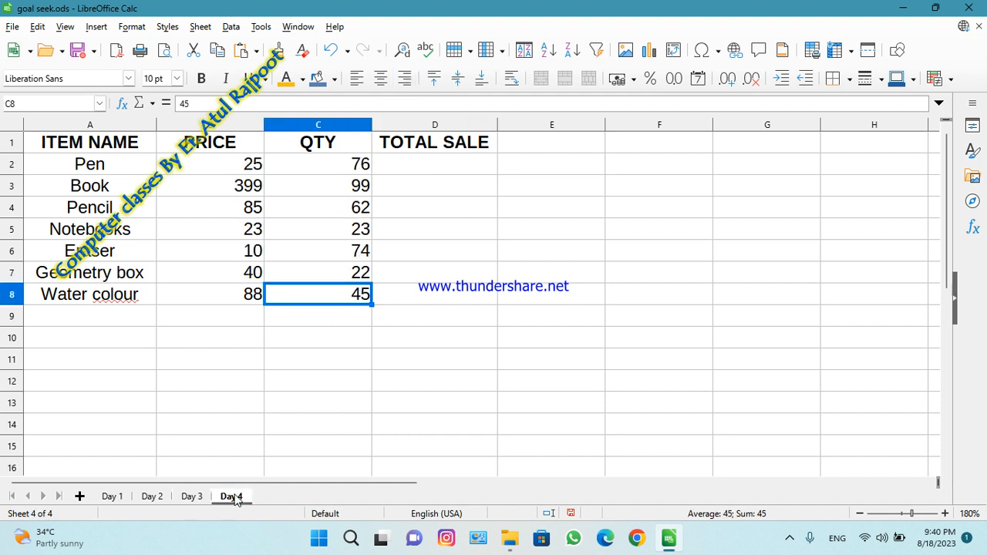
pyautogui.click(113, 499)
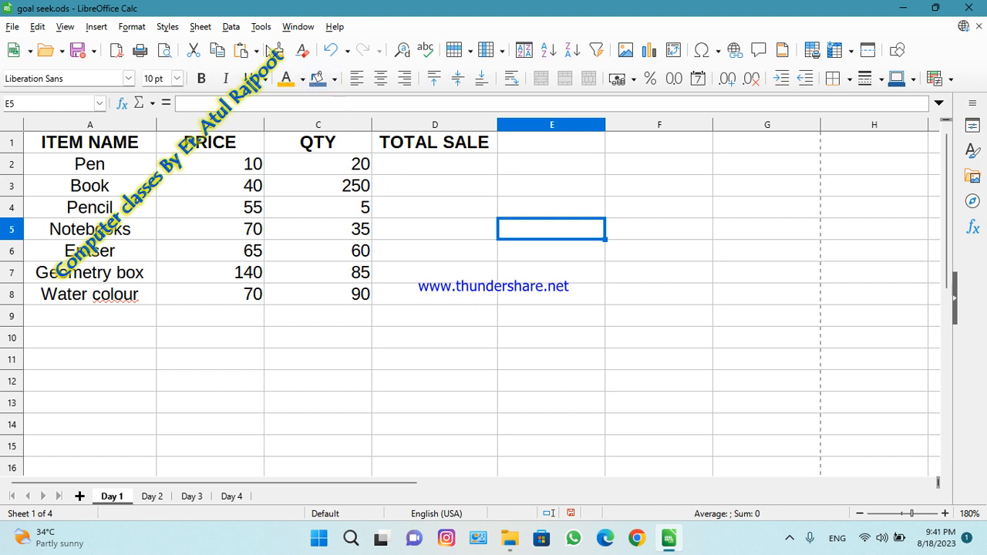
# Check in the advanced LibreOffice options that macro recording is enabled, and accept the settings.
pyautogui.click(261, 29)
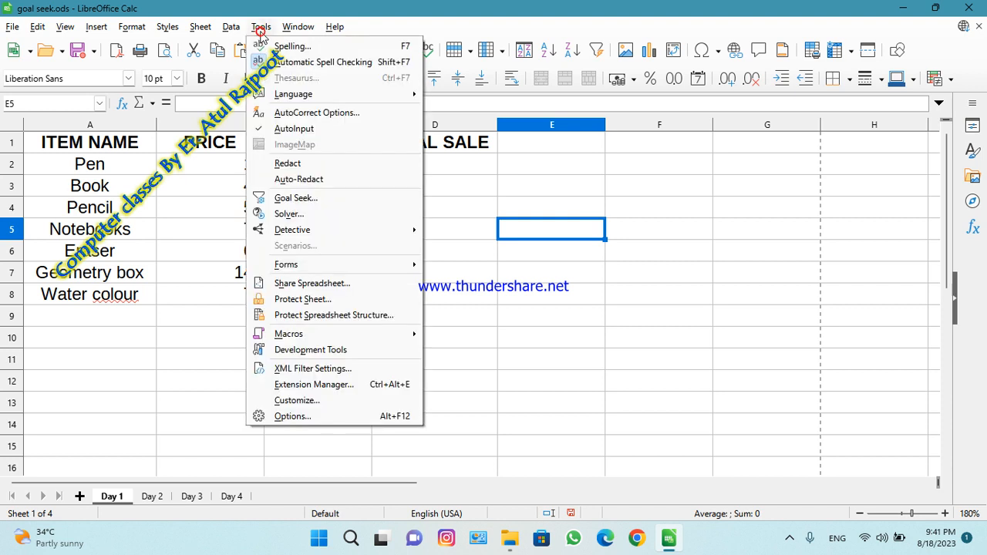
pyautogui.click(305, 416)
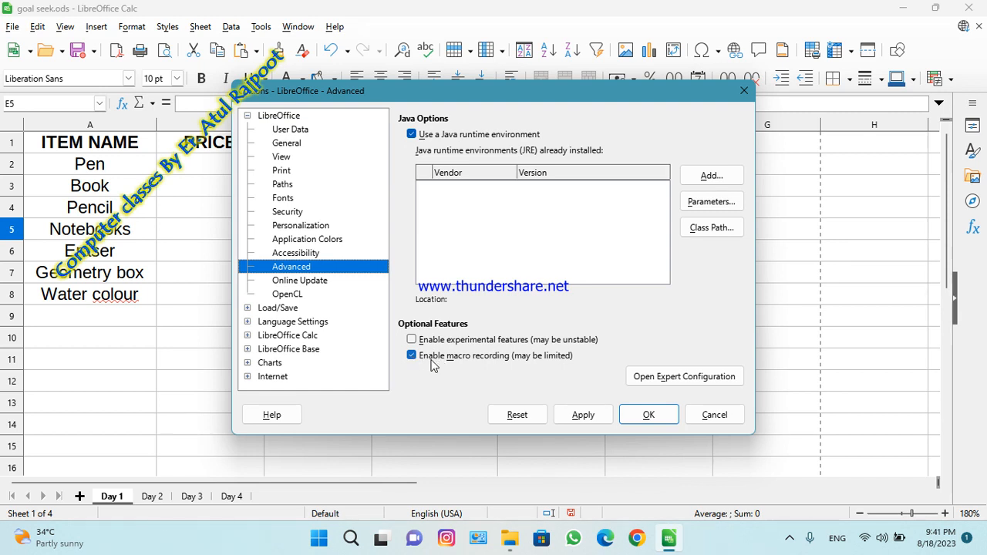
pyautogui.click(645, 415)
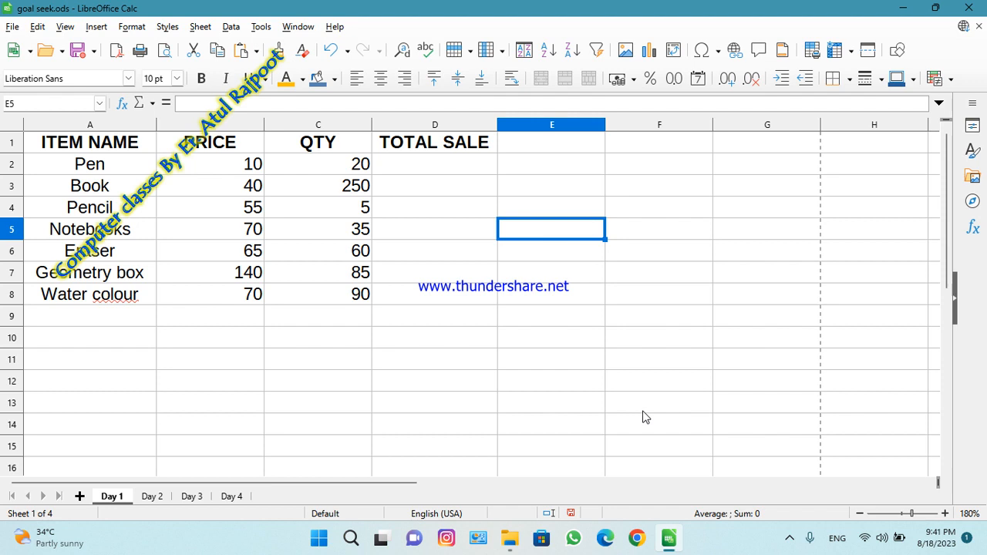
# Start recording a new macro with the Day 1 sheet active.
pyautogui.click(260, 26)
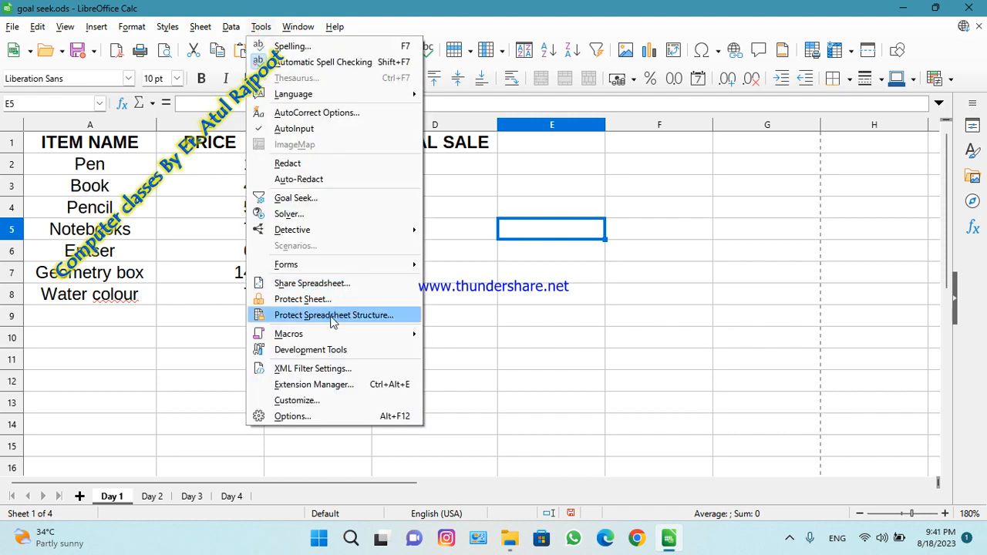
pyautogui.moveTo(316, 335)
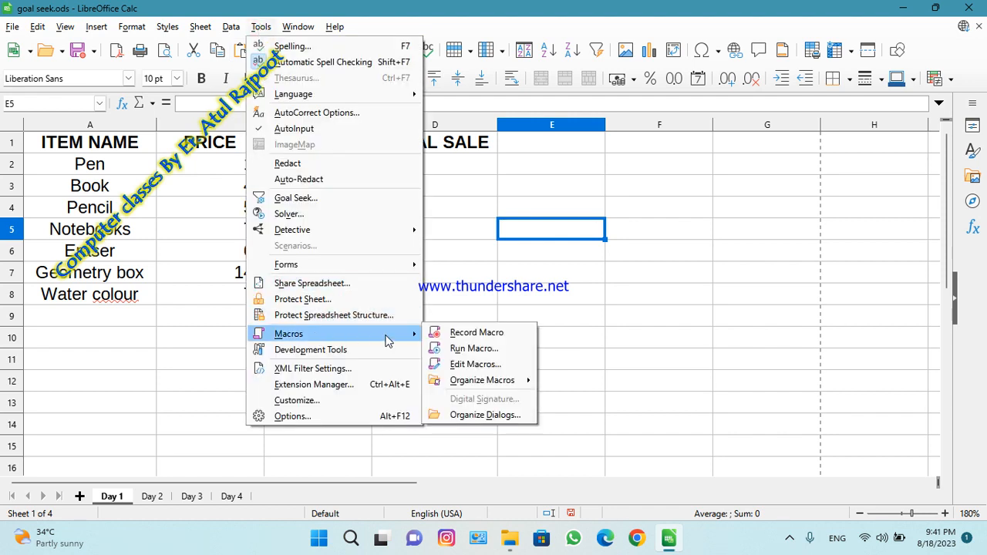
pyautogui.click(455, 334)
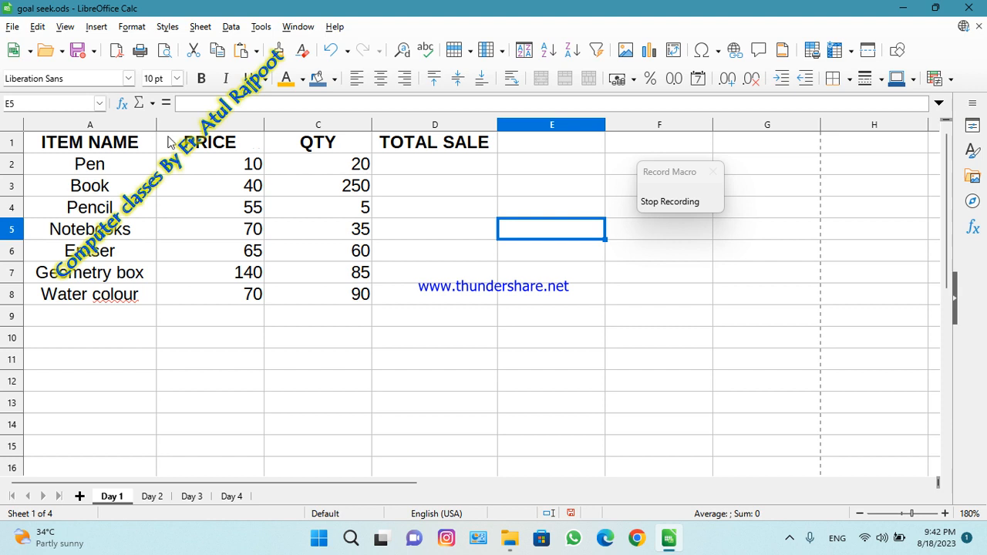
# Format the header cells A1:D1 with a Gold font color and a Light Gray 1 background.
pyautogui.moveTo(35, 142); pyautogui.dragTo(414, 139)
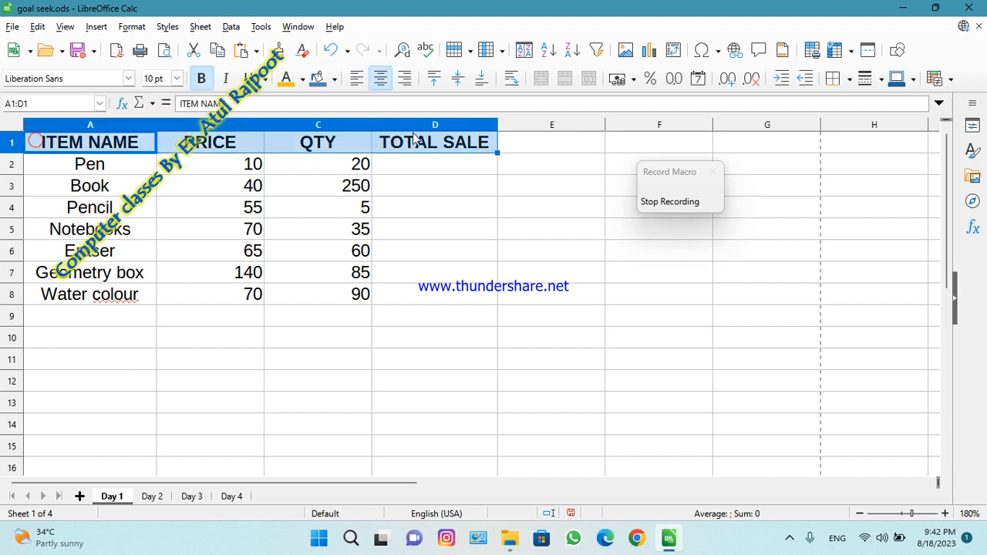
pyautogui.click(287, 81)
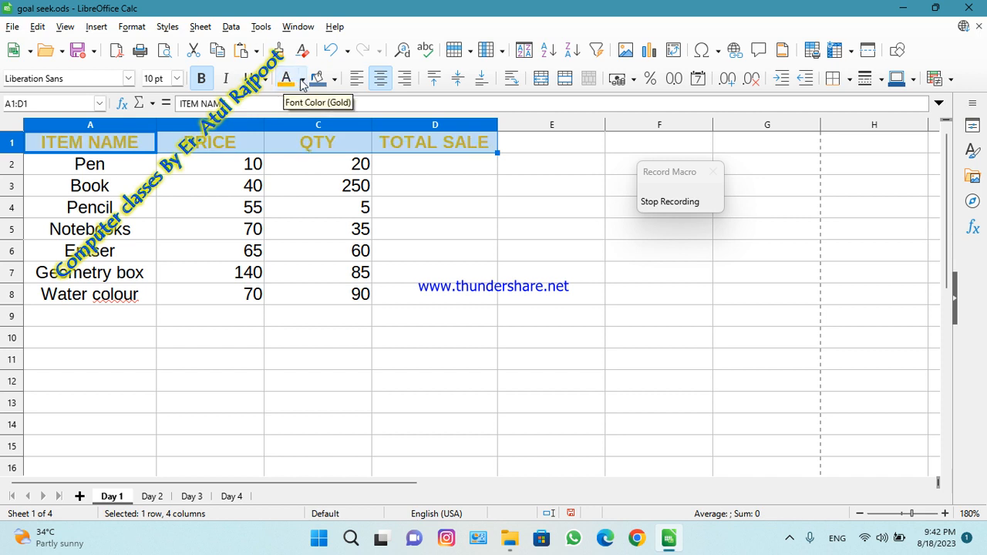
pyautogui.click(333, 79)
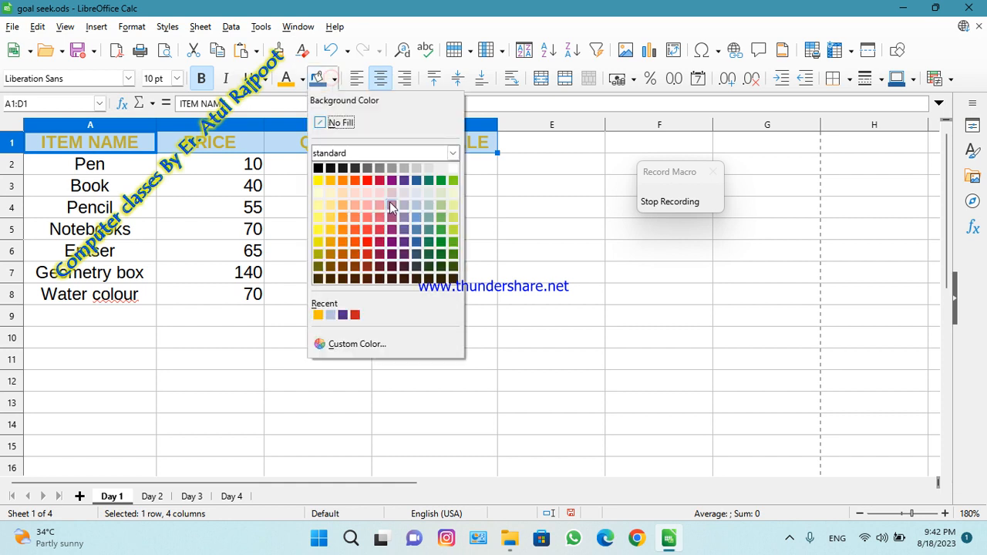
pyautogui.click(391, 172)
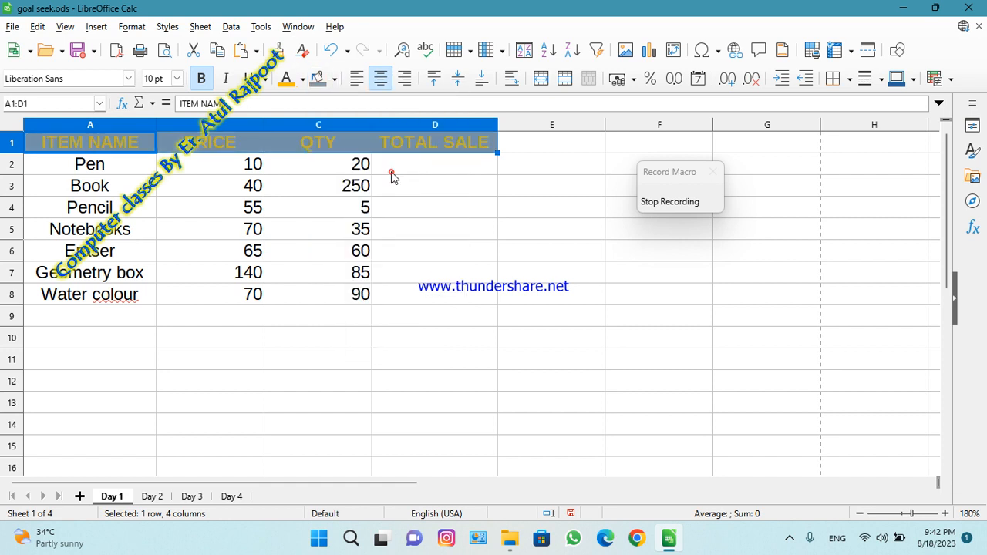
pyautogui.click(419, 186)
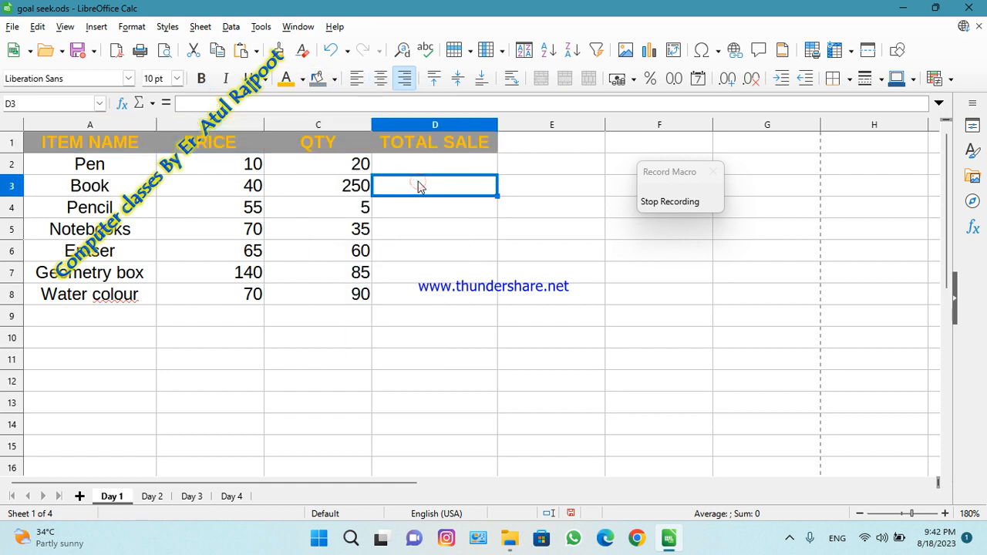
# Calculate the pen's total sale in D2 with =B2*C2 and fill the formula down through D8.
pyautogui.click(412, 165)
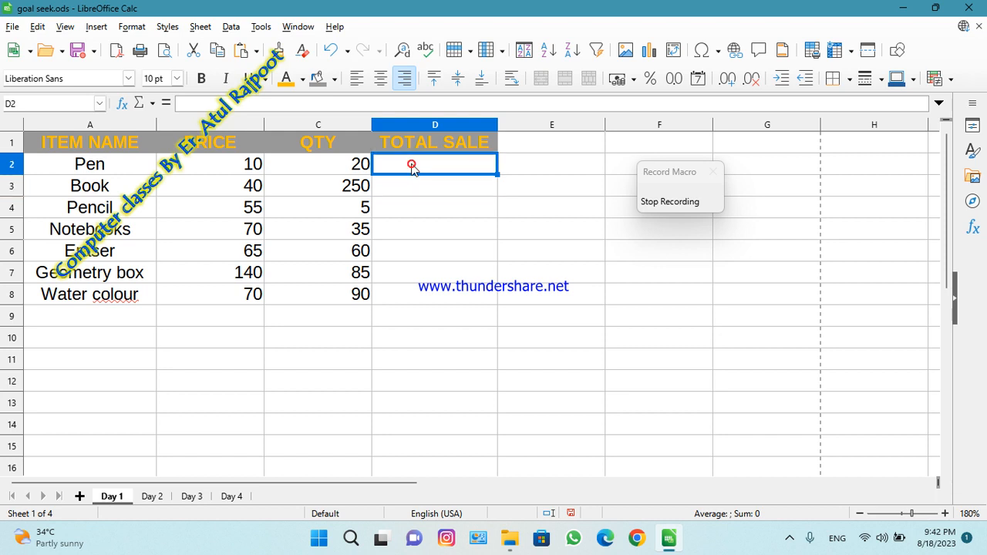
pyautogui.write('=')
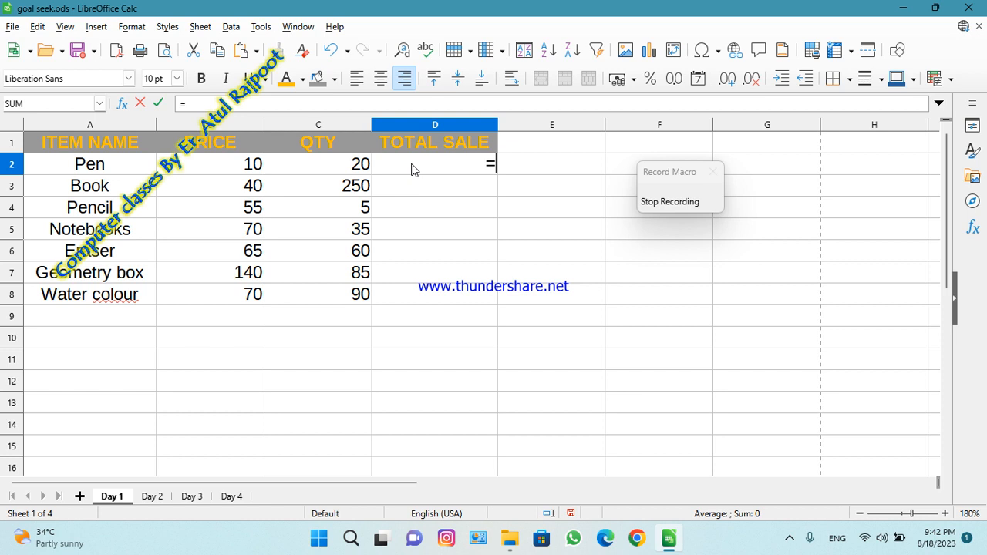
pyautogui.click(251, 164)
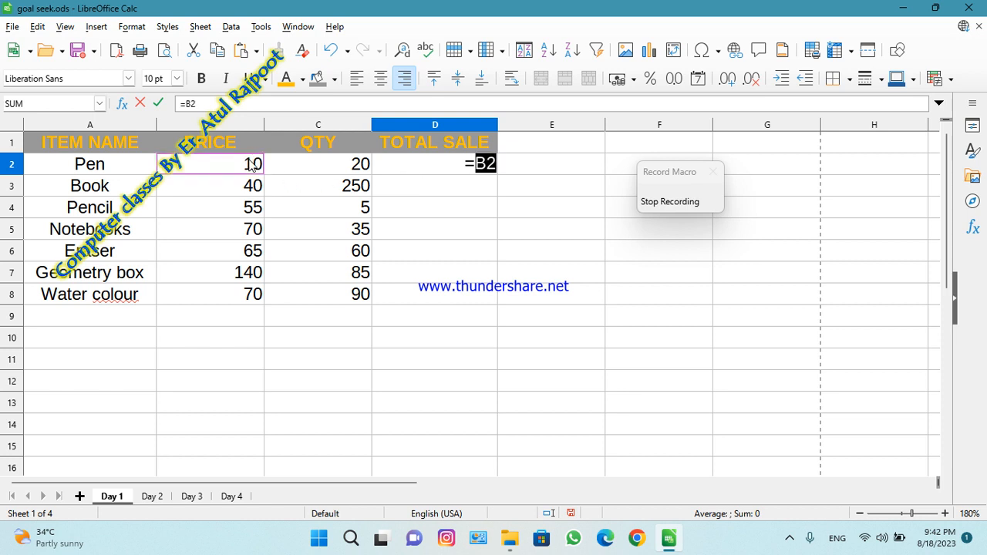
pyautogui.write('*')
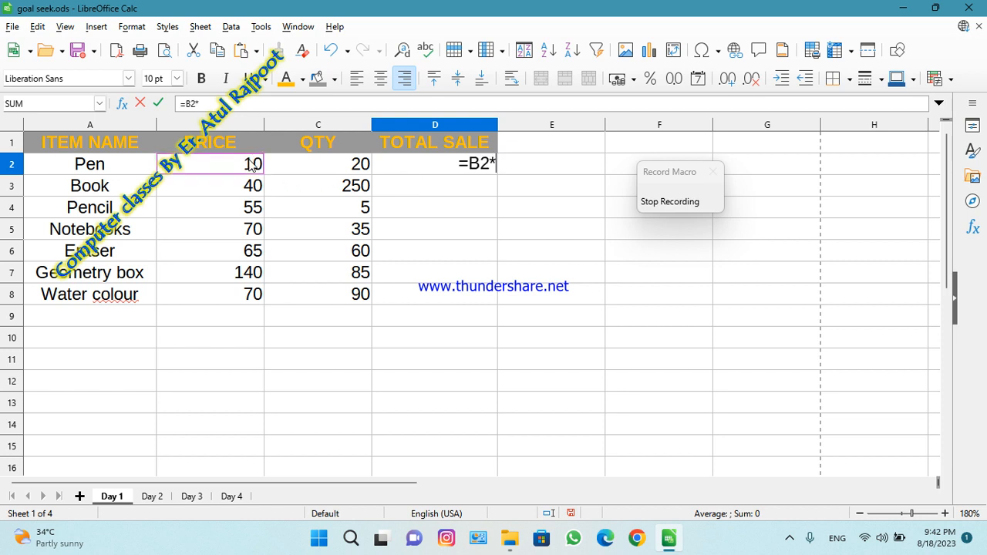
pyautogui.click(312, 172)
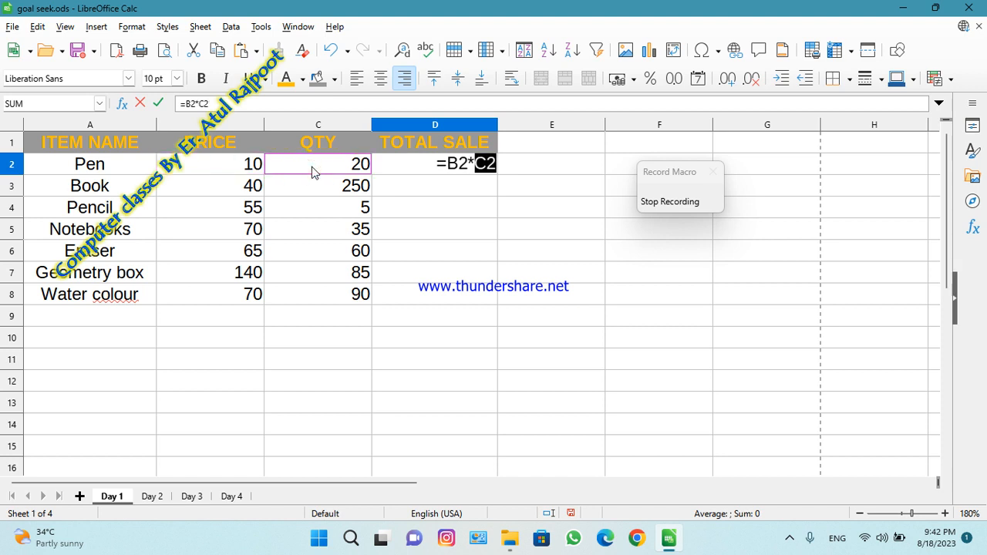
pyautogui.press('Return')
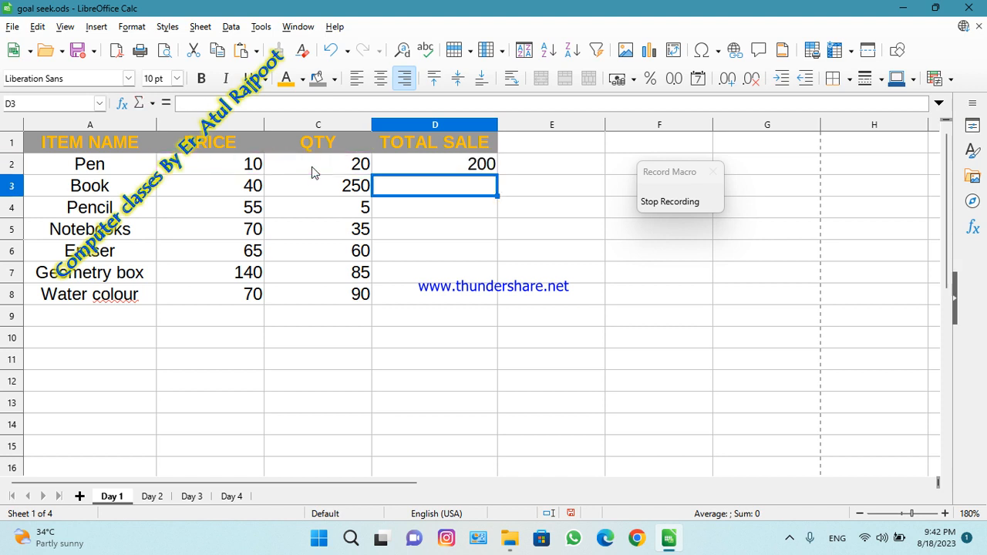
pyautogui.click(435, 168)
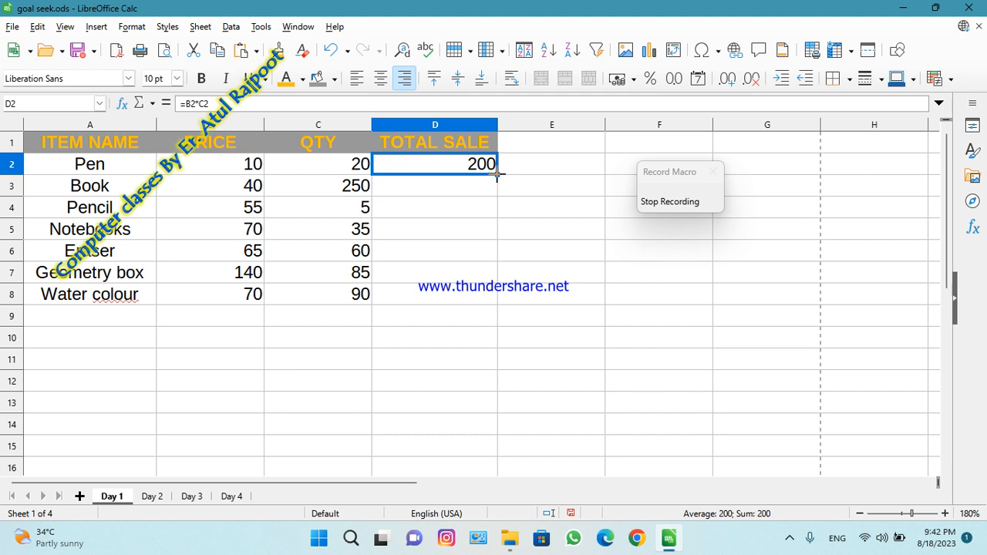
pyautogui.moveTo(497, 175); pyautogui.dragTo(497, 303)
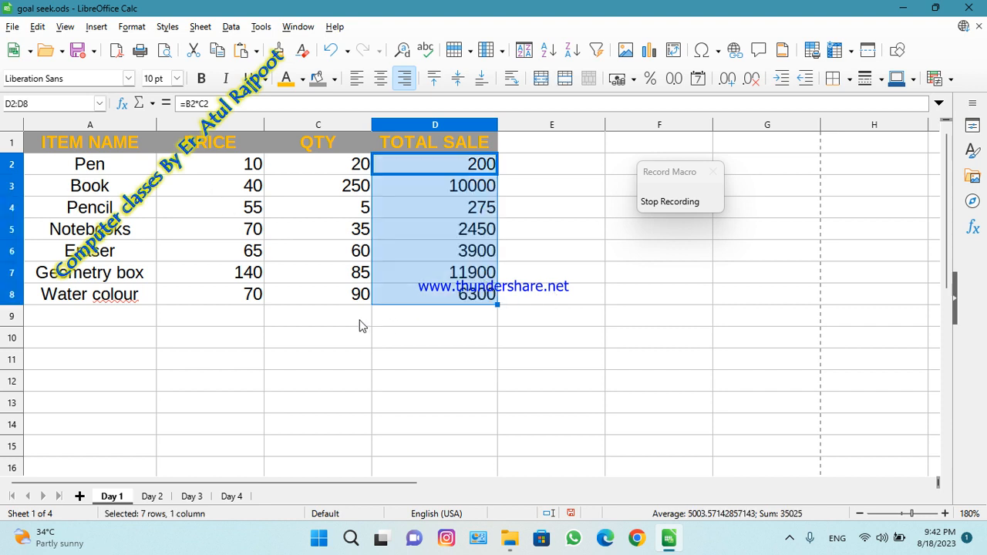
# Enter the label "Grand Total" in cell C9 below the quantity column.
pyautogui.click(420, 321)
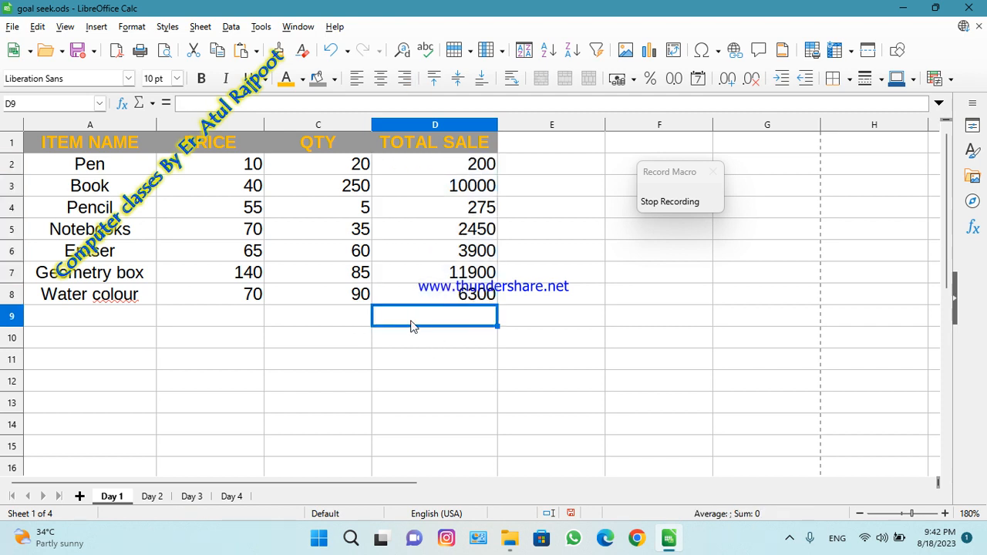
pyautogui.click(343, 321)
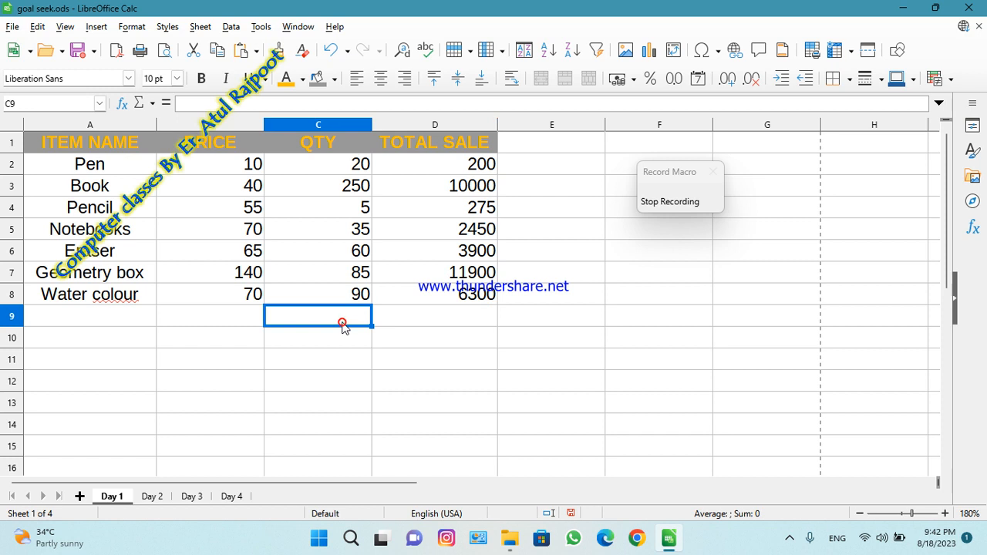
pyautogui.write('Gra')
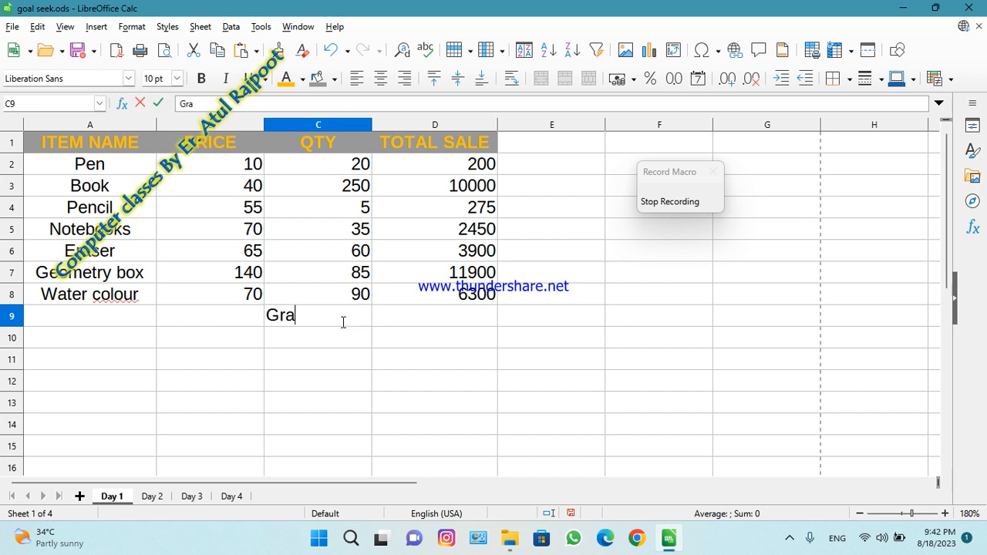
pyautogui.write('nd Total')
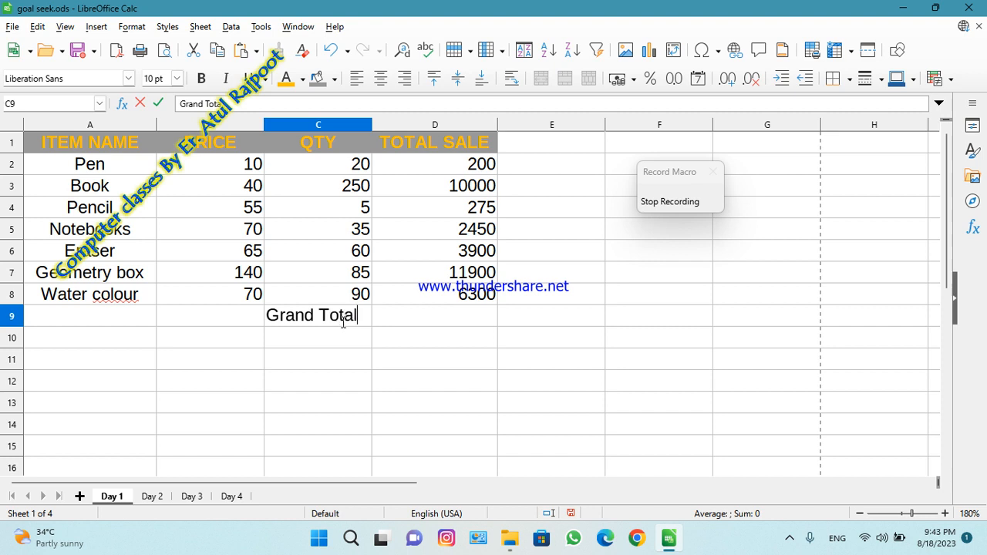
# Sum the total sales in cell D9 with =SUM(D2:D8).
pyautogui.click(430, 317)
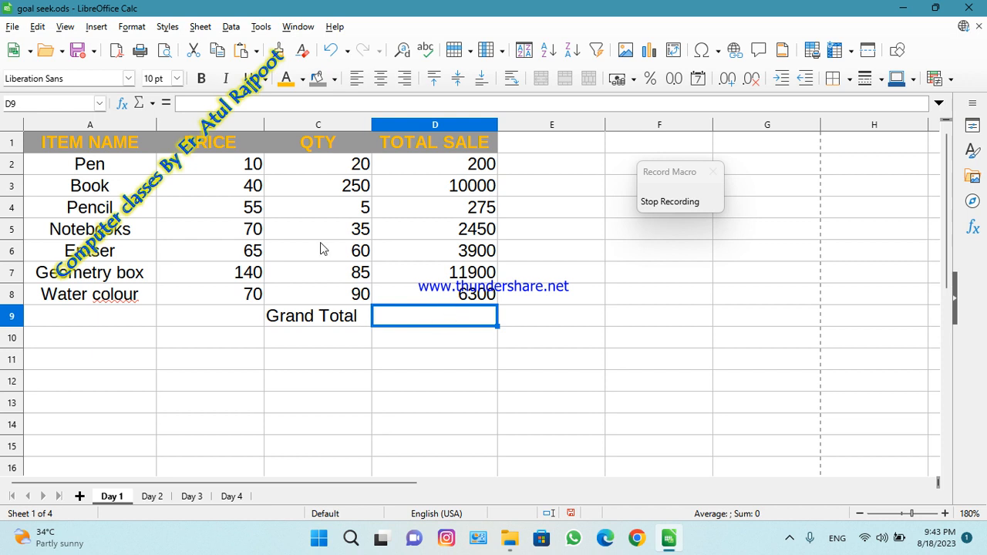
pyautogui.click(152, 103)
pyautogui.click(166, 123)
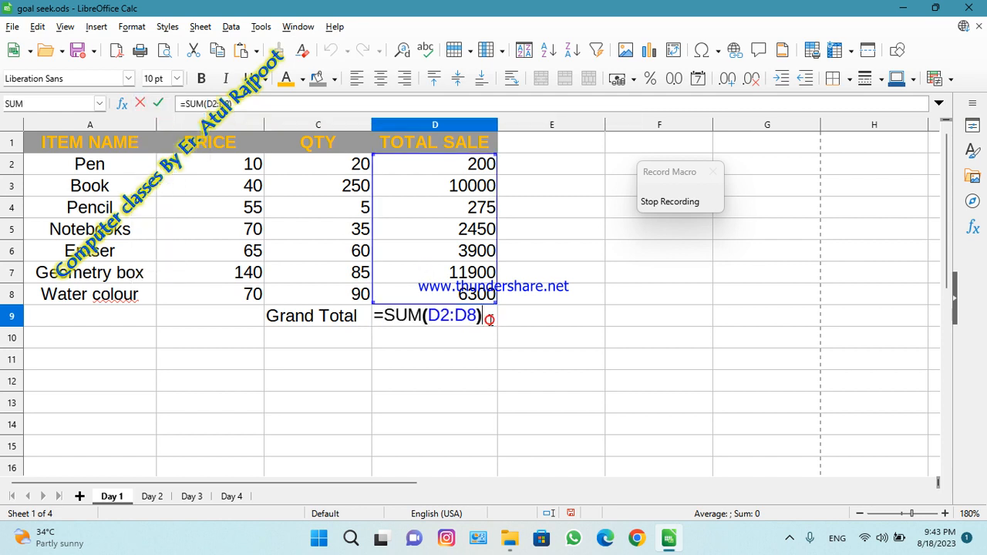
pyautogui.press('Return')
pyautogui.click(452, 324)
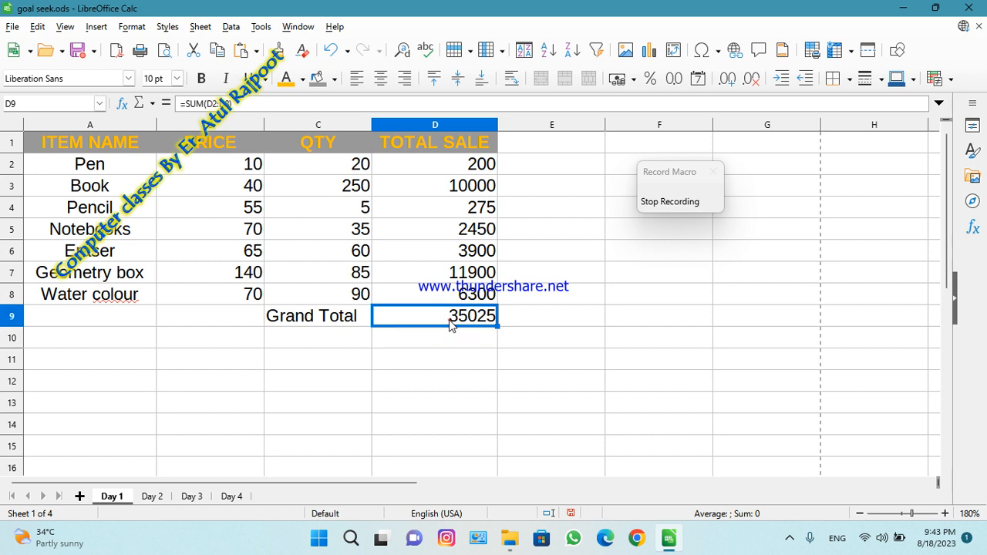
# Format the grand total cells C9:D9 with the Gold font color and Light Gray 1 background.
pyautogui.click(283, 324)
pyautogui.moveTo(284, 324); pyautogui.dragTo(443, 323)
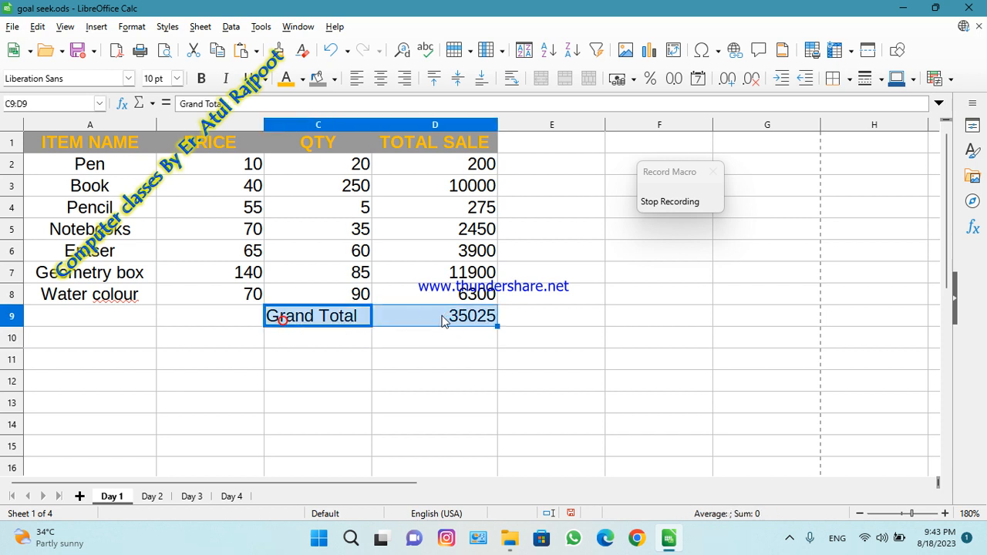
pyautogui.click(287, 80)
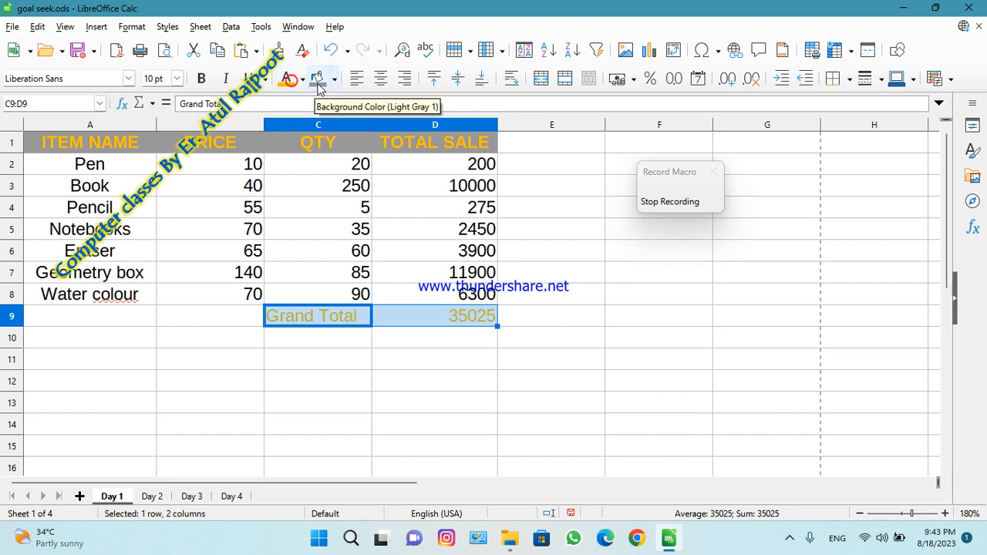
pyautogui.click(316, 80)
pyautogui.click(543, 290)
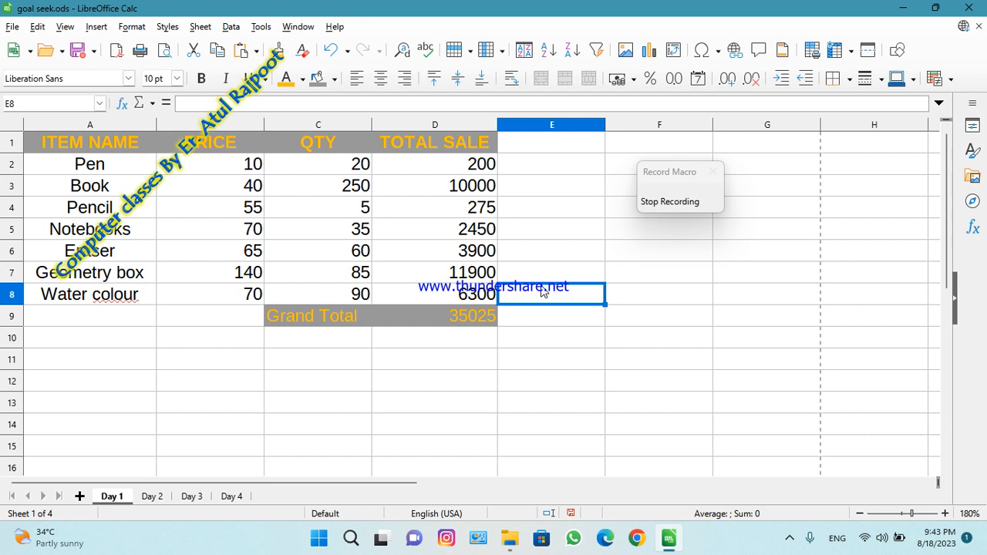
# Stop the recording and save the macro in Module2 of the Standard library, entering a person's first name as the macro name.
pyautogui.click(656, 205)
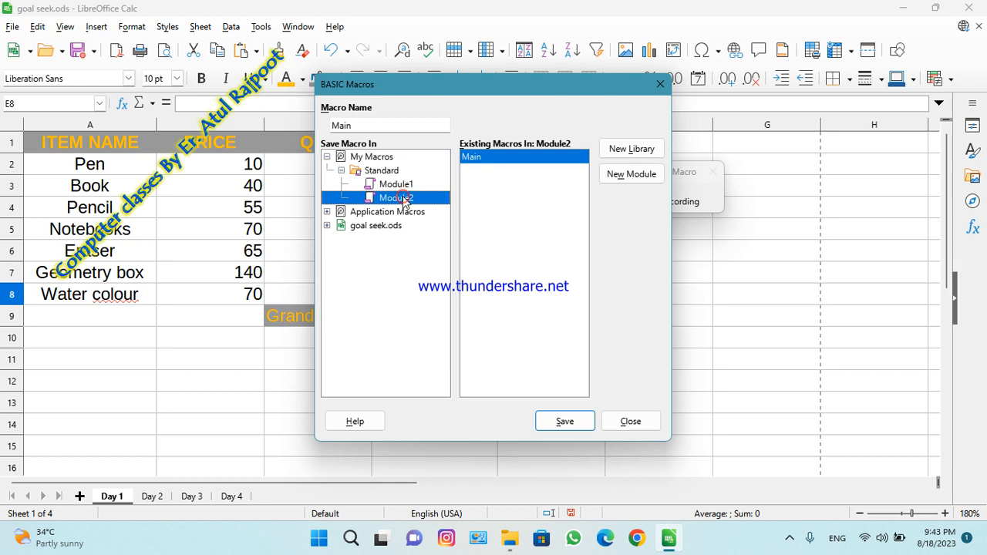
pyautogui.click(383, 125)
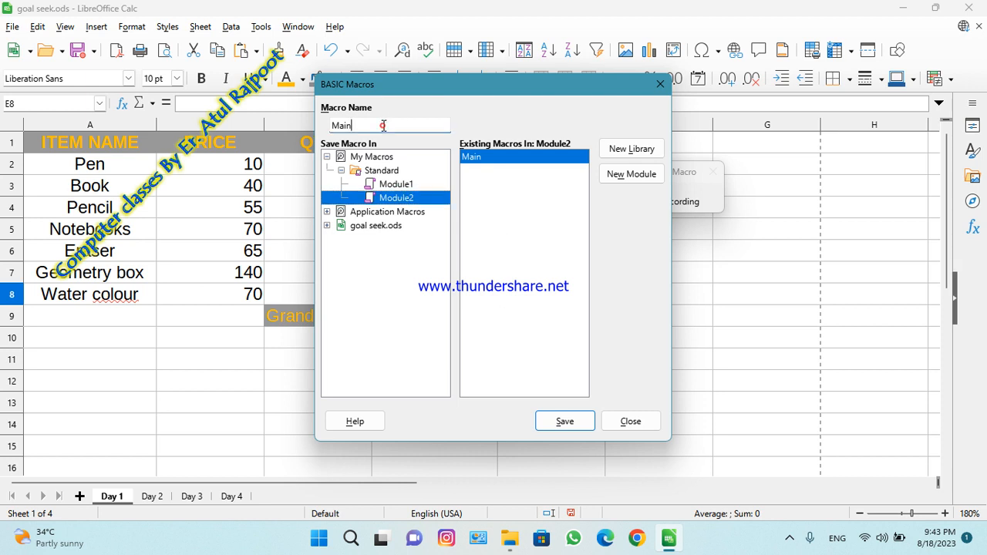
pyautogui.press('BackSpace')
pyautogui.press('BackSpace')
pyautogui.press('BackSpace')
pyautogui.press('BackSpace')
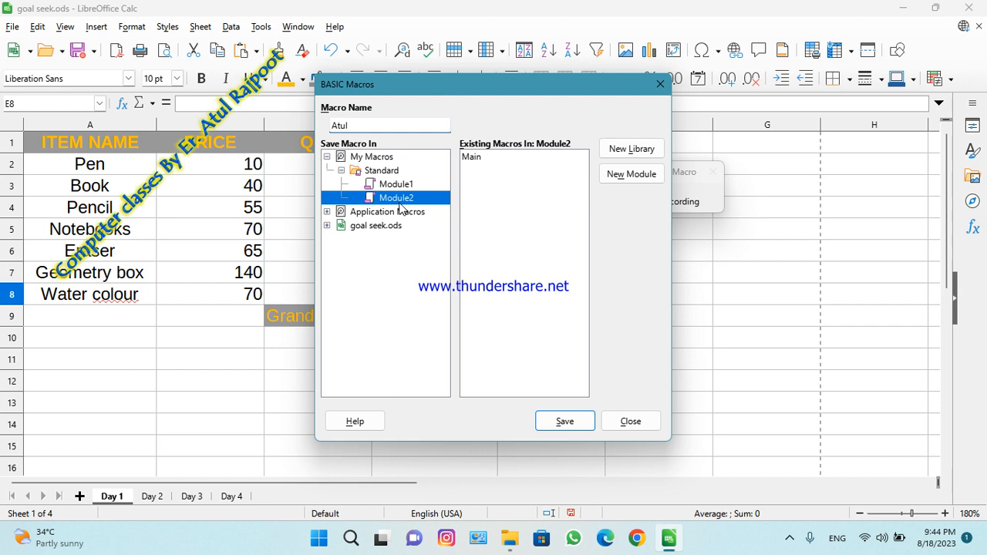
pyautogui.click(562, 428)
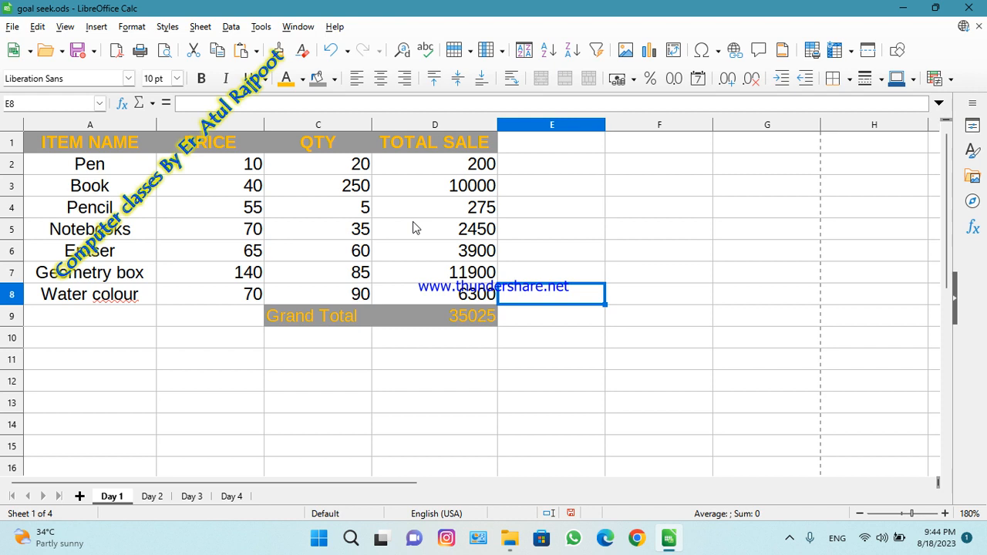
# Run the newly recorded macro from Module2 on the Day 2 sheet.
pyautogui.click(152, 497)
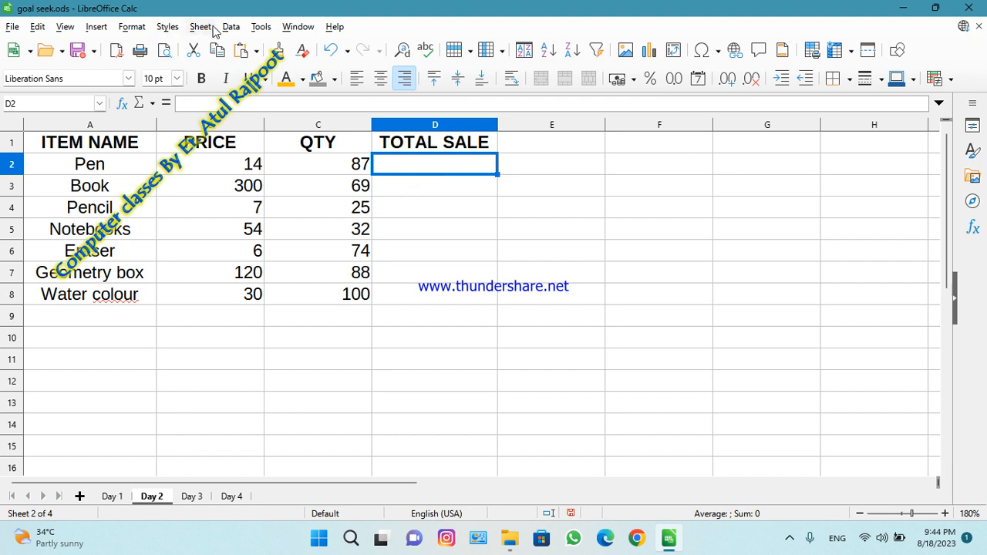
pyautogui.click(260, 26)
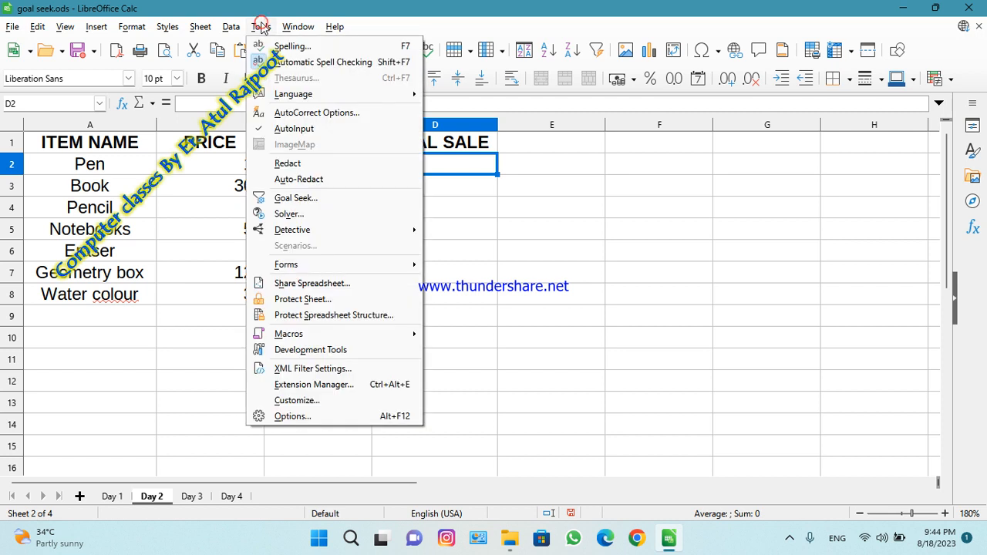
pyautogui.moveTo(409, 338)
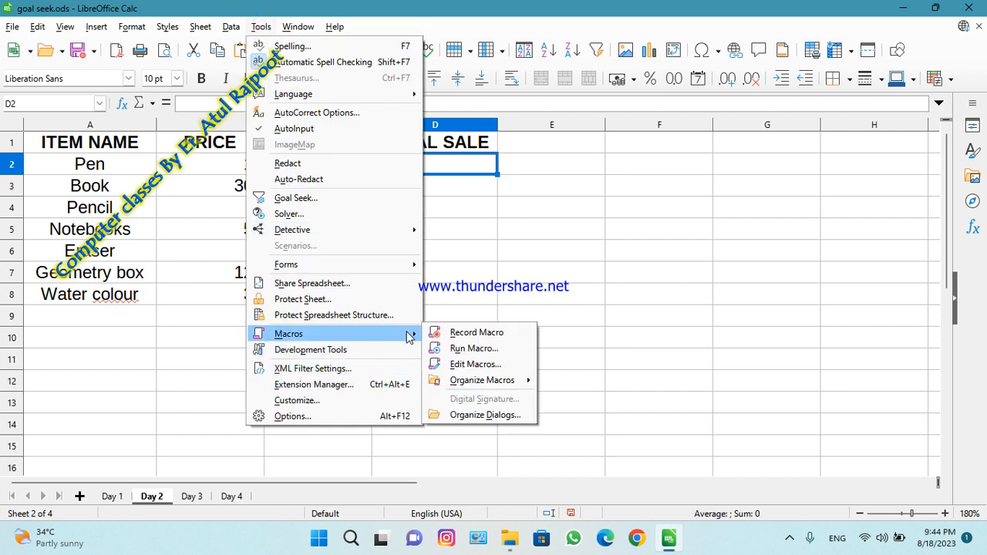
pyautogui.click(471, 350)
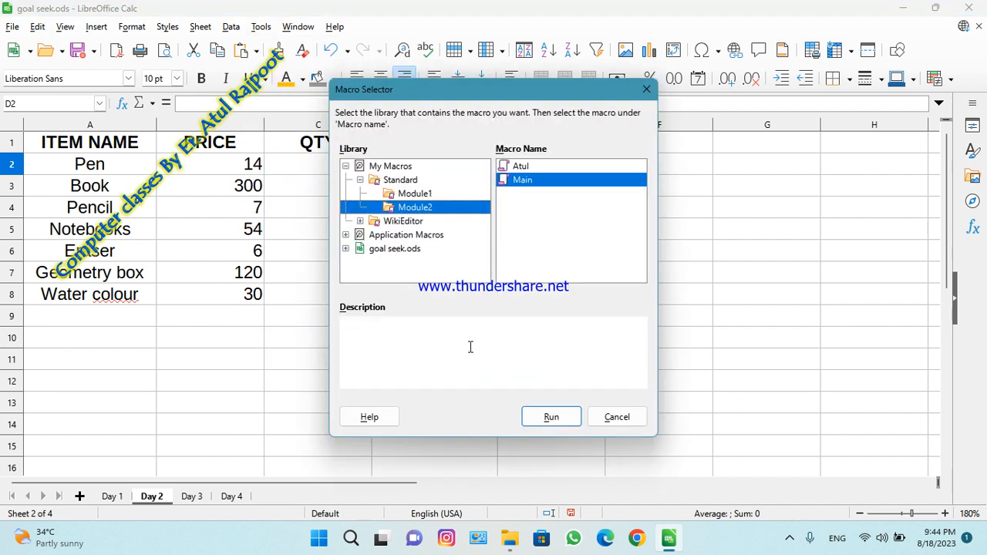
pyautogui.click(530, 166)
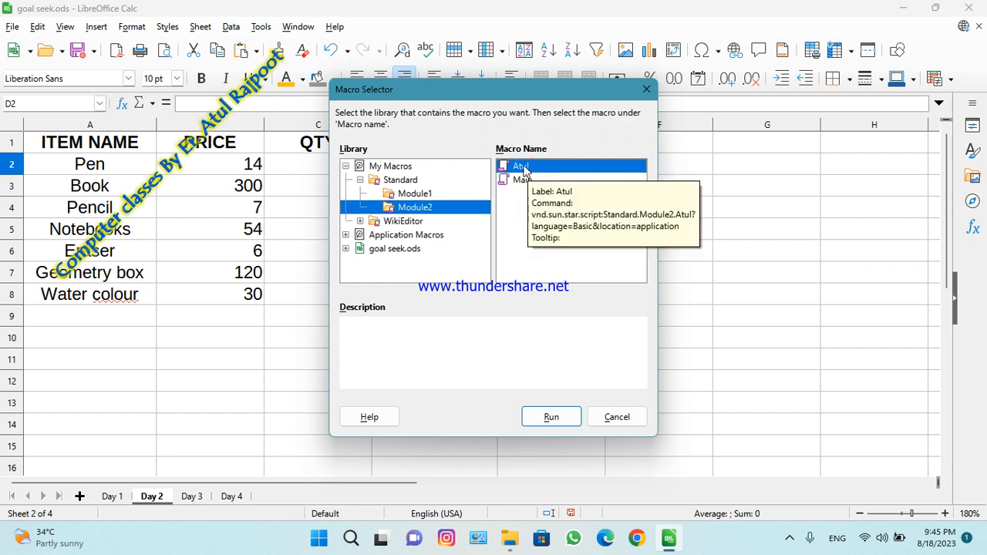
pyautogui.click(549, 417)
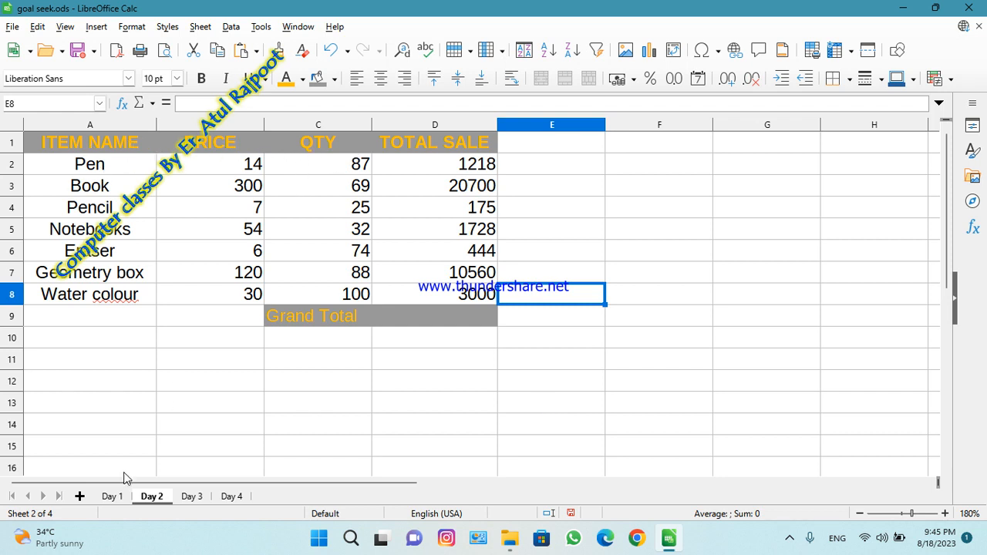
# Compare with the Day 1 sheet and sum the Day 2 total sales in cell D9 with =SUM(D2:D8).
pyautogui.click(112, 496)
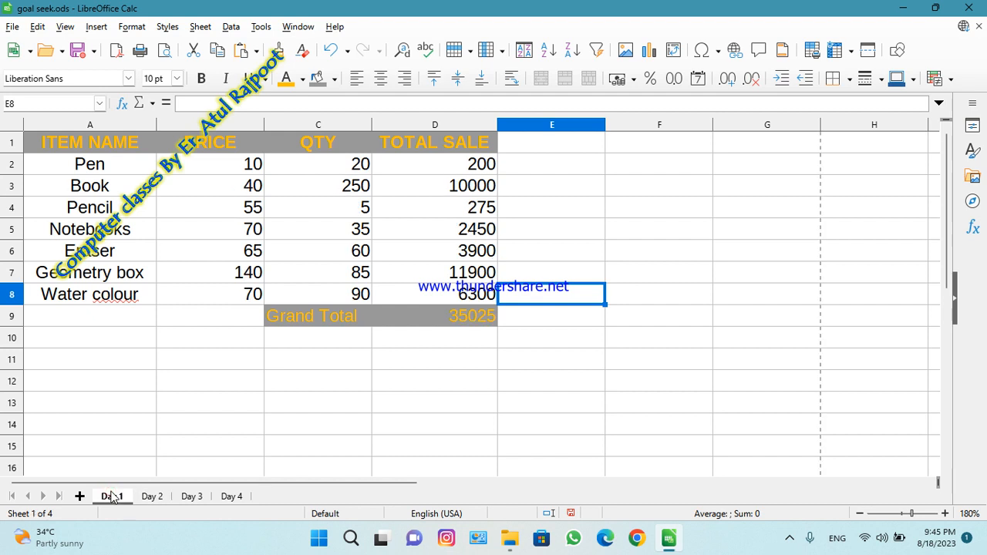
pyautogui.click(158, 497)
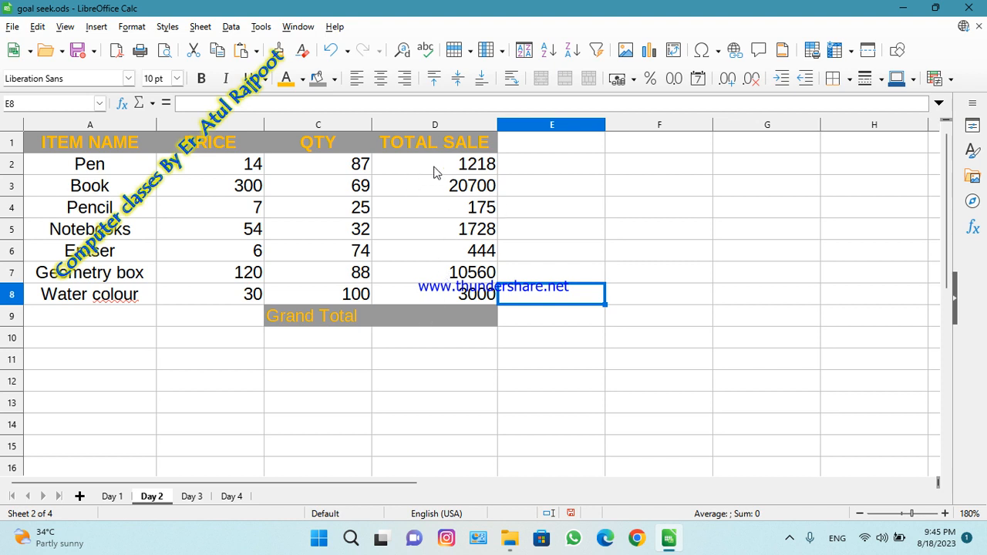
pyautogui.click(437, 318)
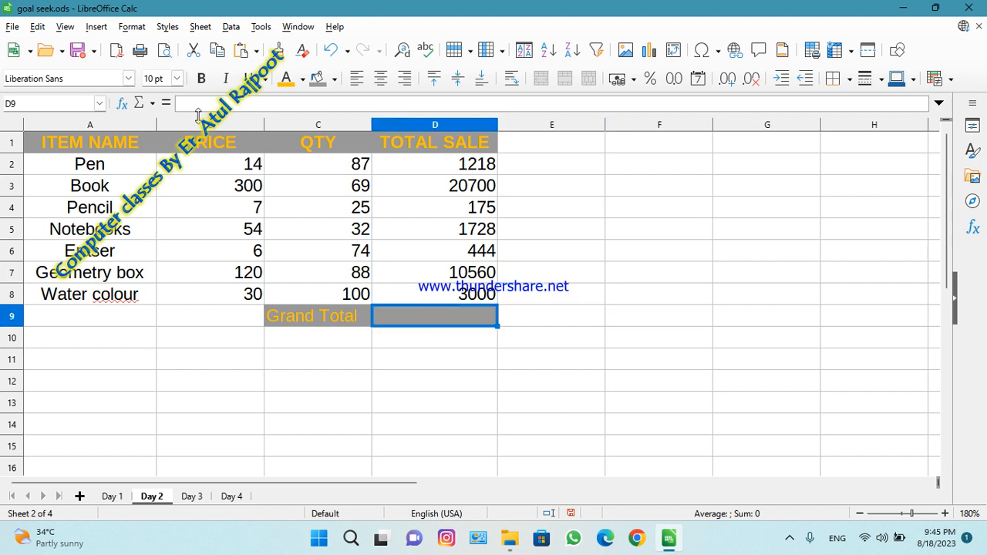
pyautogui.click(153, 104)
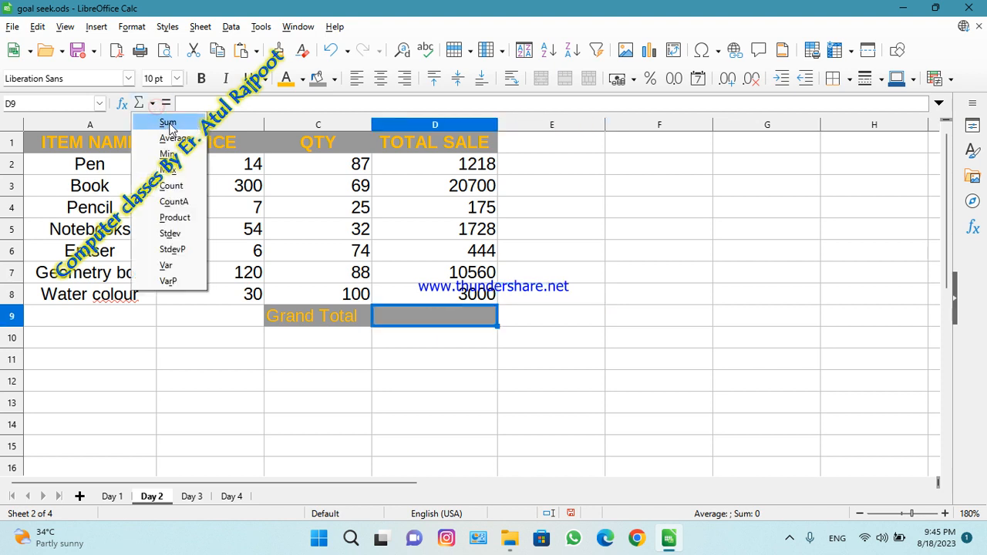
pyautogui.click(167, 122)
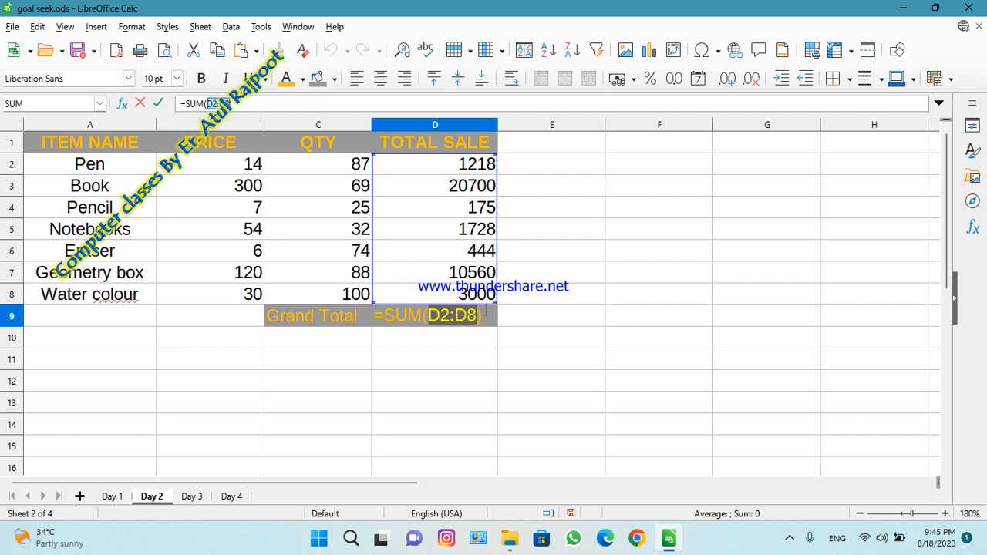
pyautogui.press('Return')
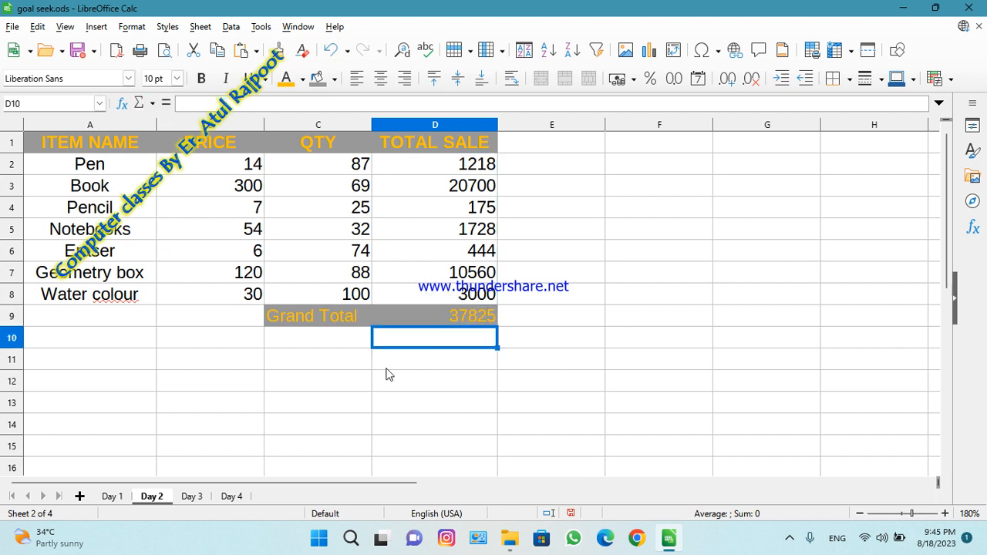
# Run the recorded Module2 macro on the Day 3 sheet.
pyautogui.click(191, 496)
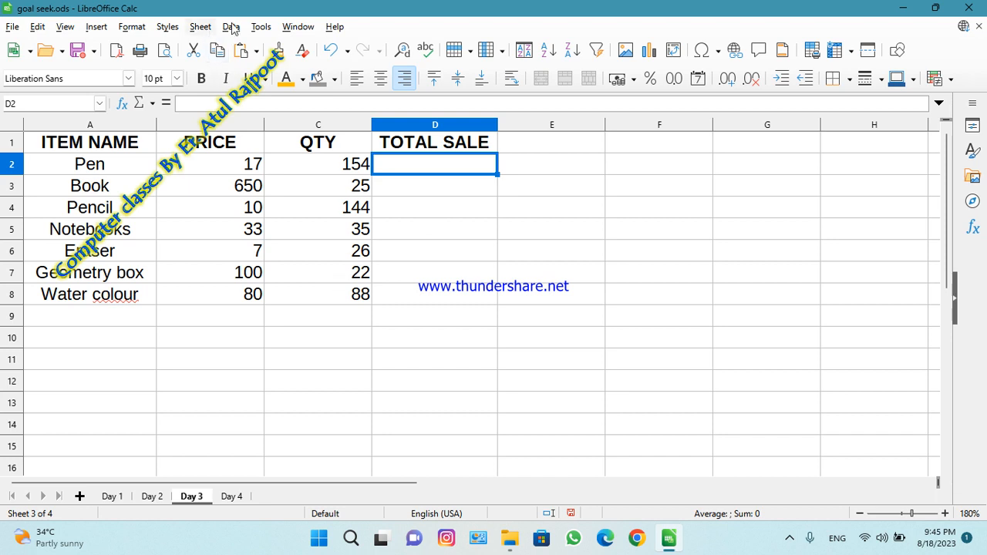
pyautogui.click(261, 28)
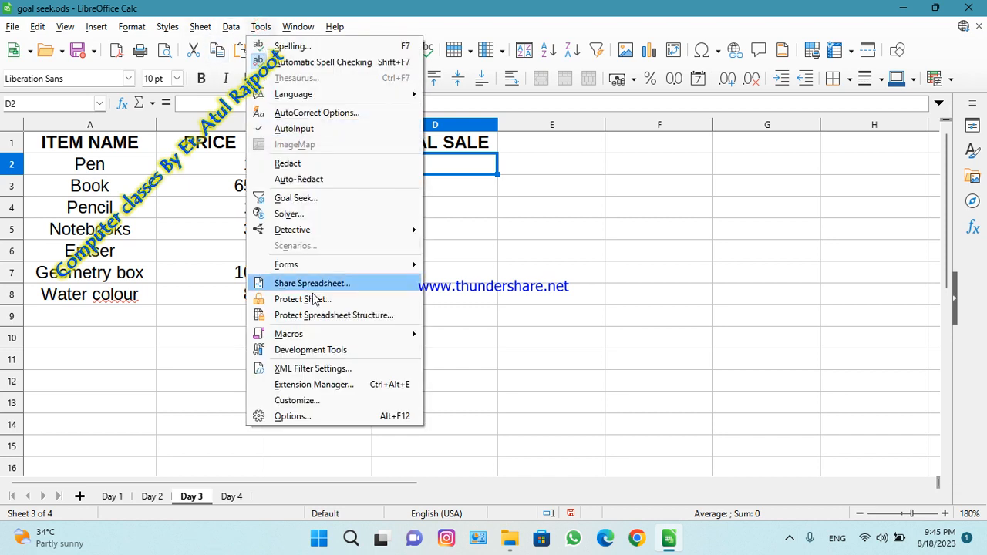
pyautogui.moveTo(343, 337)
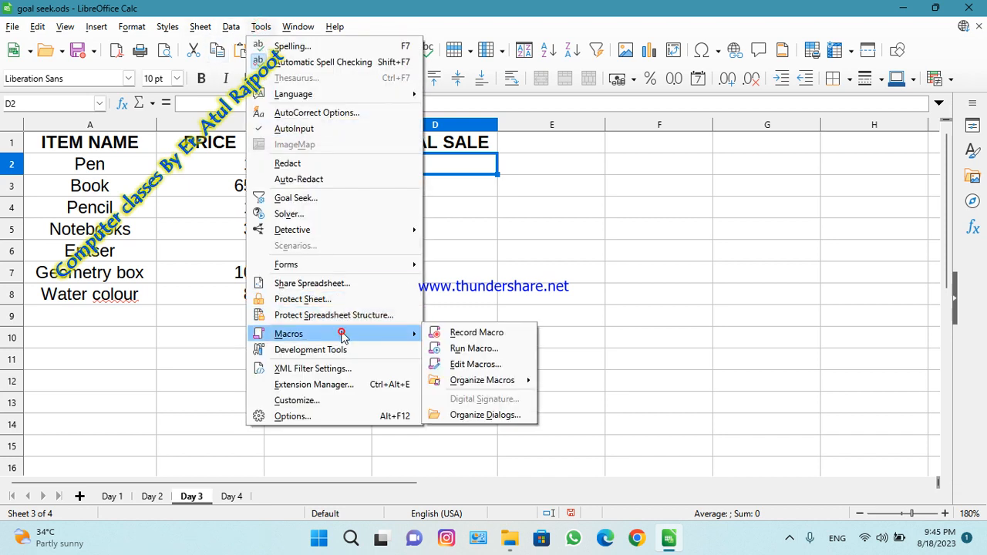
pyautogui.click(476, 351)
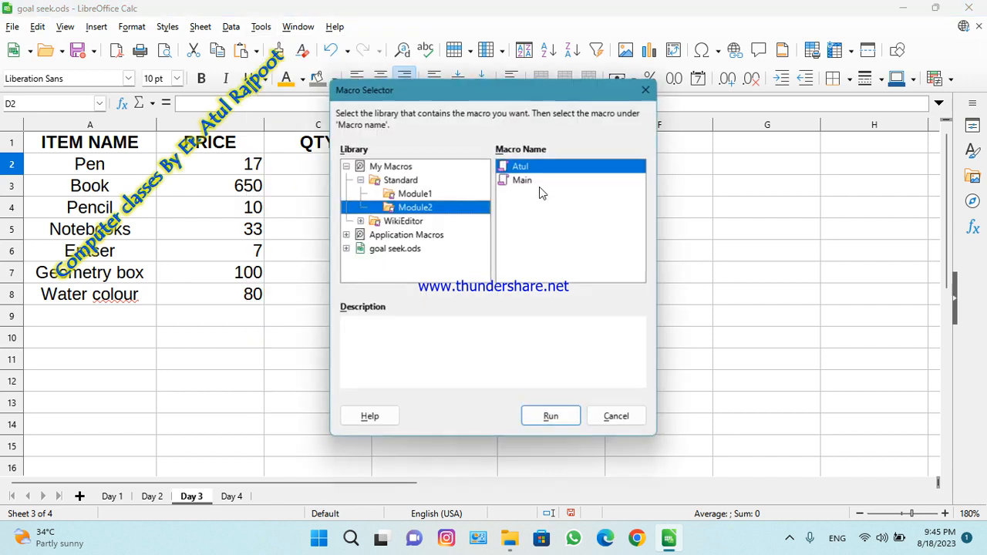
pyautogui.click(553, 419)
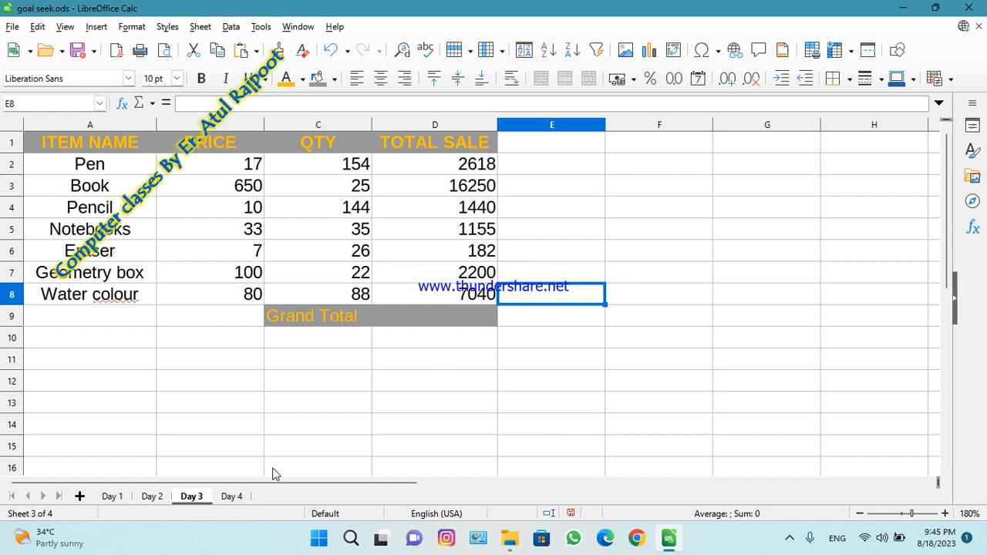
# Run the recorded Module2 macro on the Day 4 sheet, starting from cell D2.
pyautogui.click(231, 496)
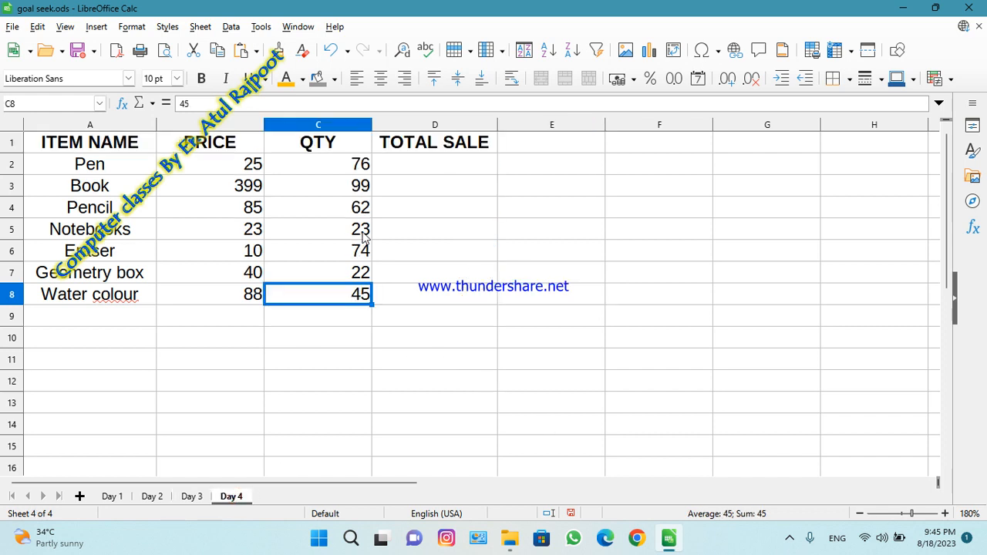
pyautogui.click(430, 165)
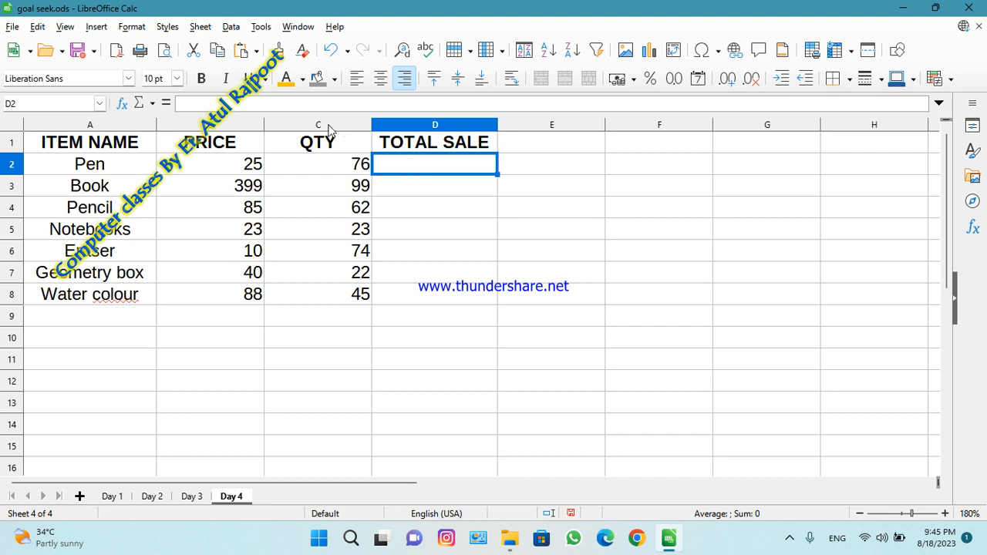
pyautogui.click(258, 31)
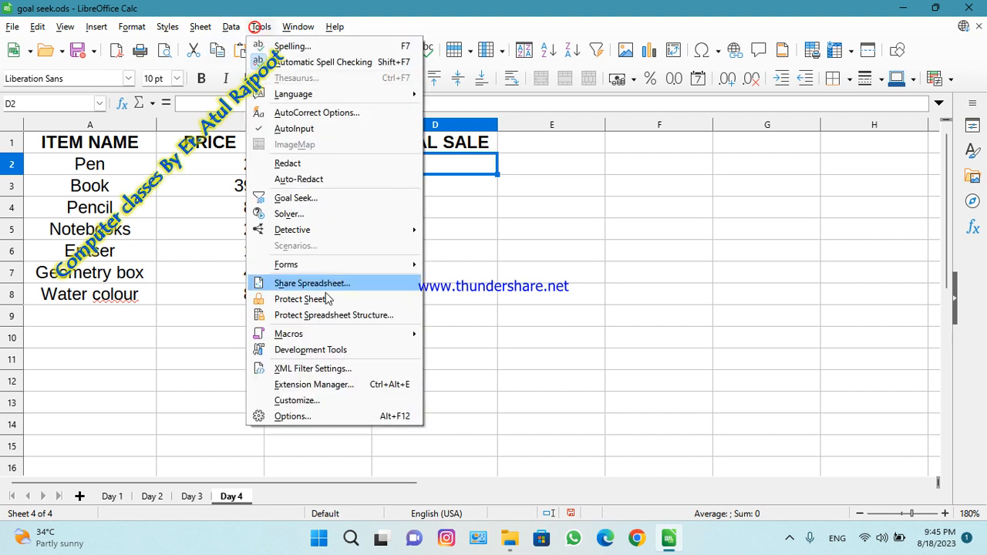
pyautogui.moveTo(363, 338)
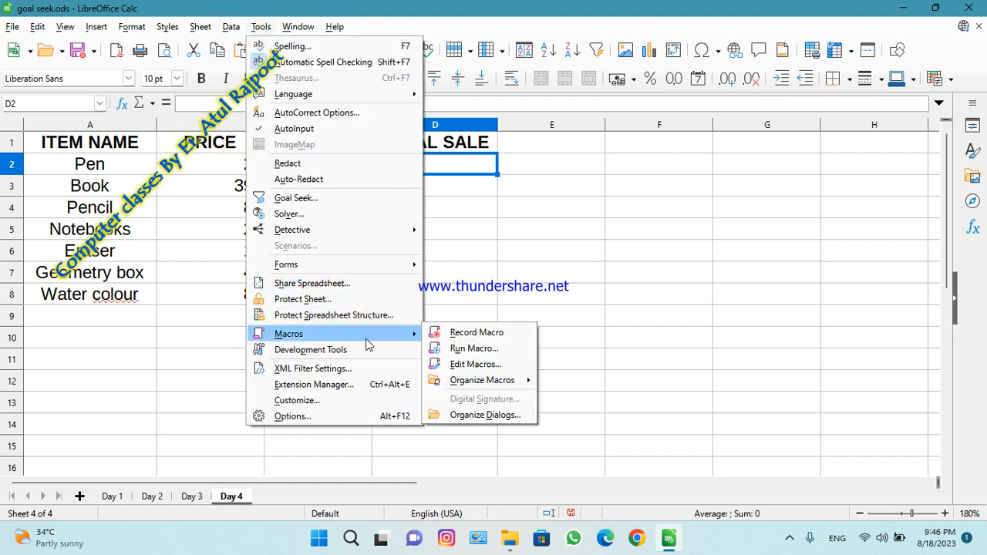
pyautogui.click(461, 349)
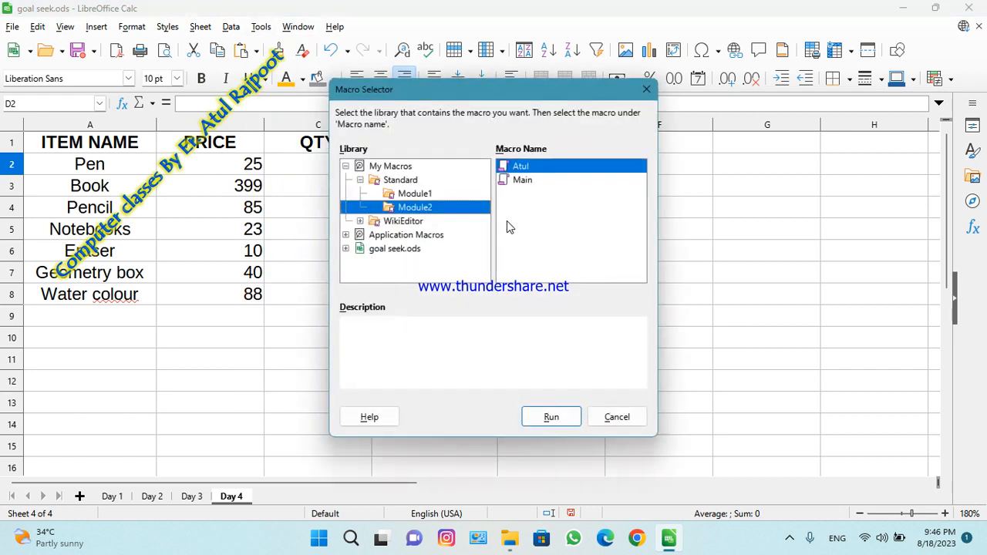
pyautogui.click(533, 415)
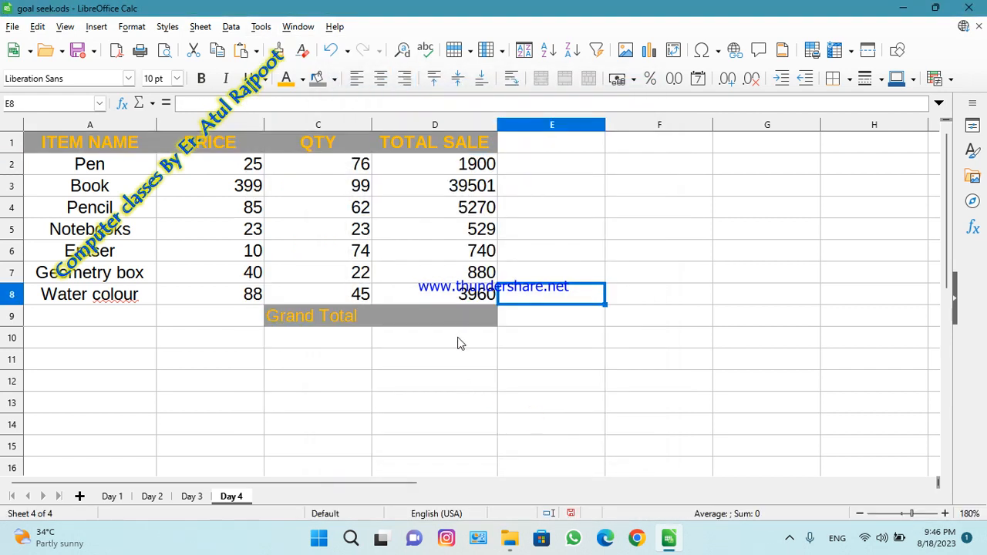
# Enter the grand total in cell D9 of the Day 4 sheet as the sum of its total sales.
pyautogui.click(438, 318)
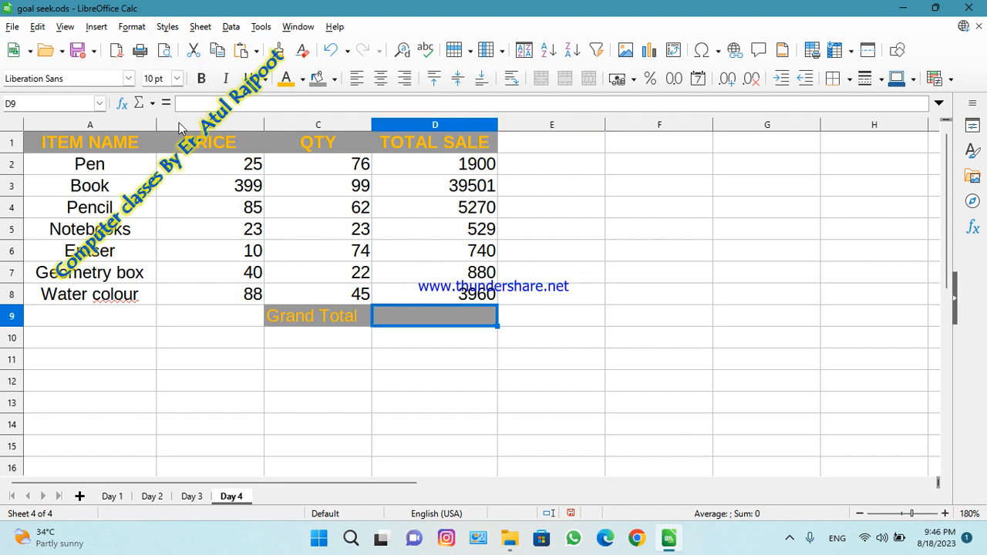
pyautogui.click(151, 103)
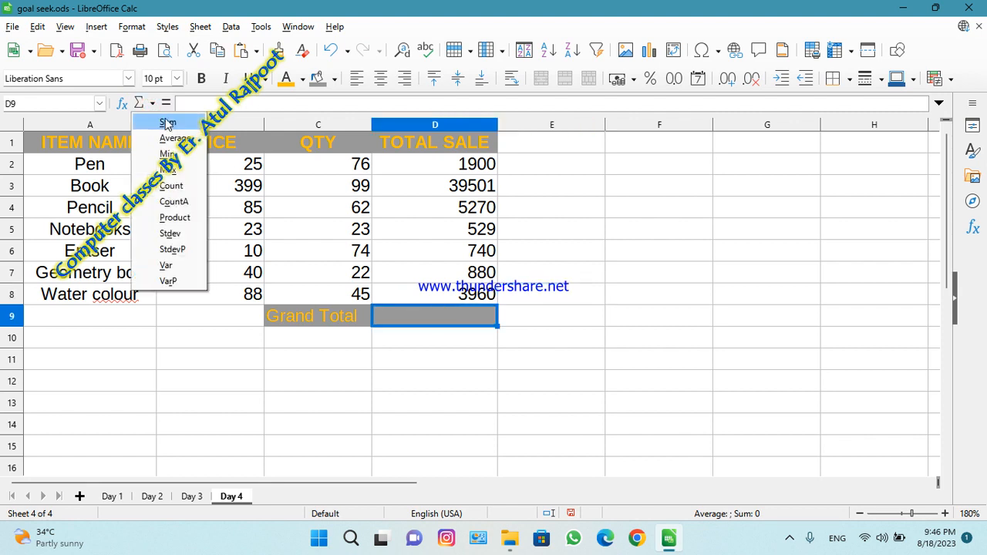
pyautogui.click(167, 119)
pyautogui.press('Return')
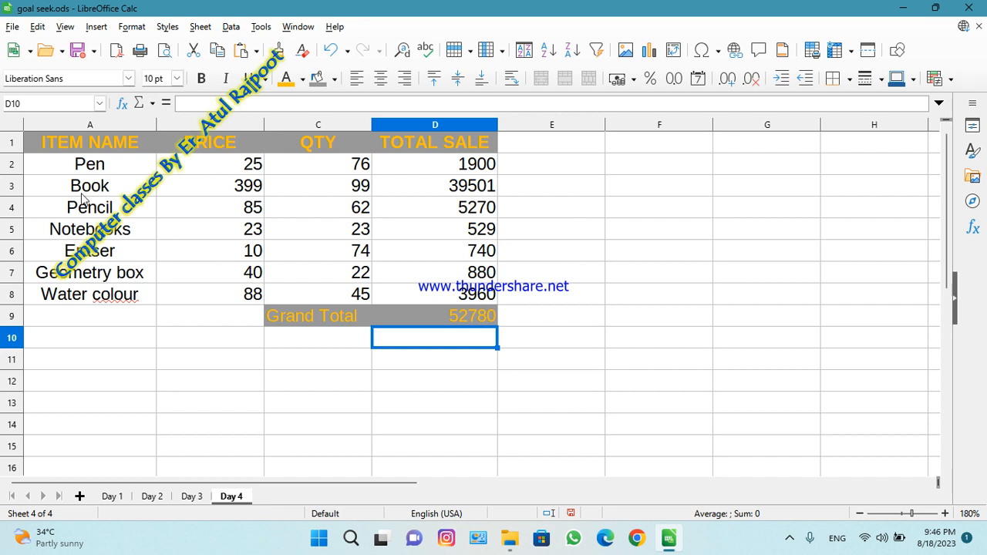
# Sum the total sales in cell D9 of the Day 3 sheet and return to the Day 1 sheet.
pyautogui.click(187, 499)
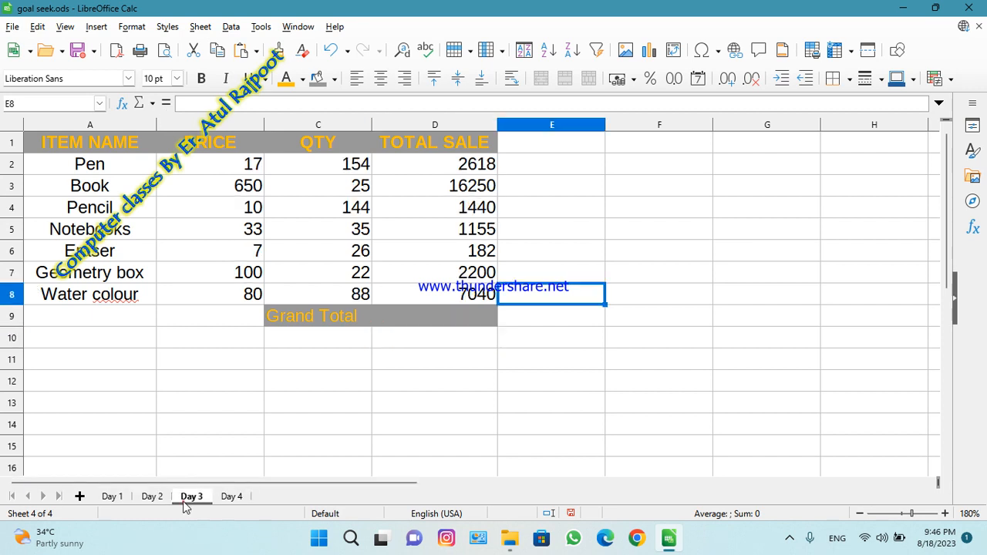
pyautogui.click(440, 309)
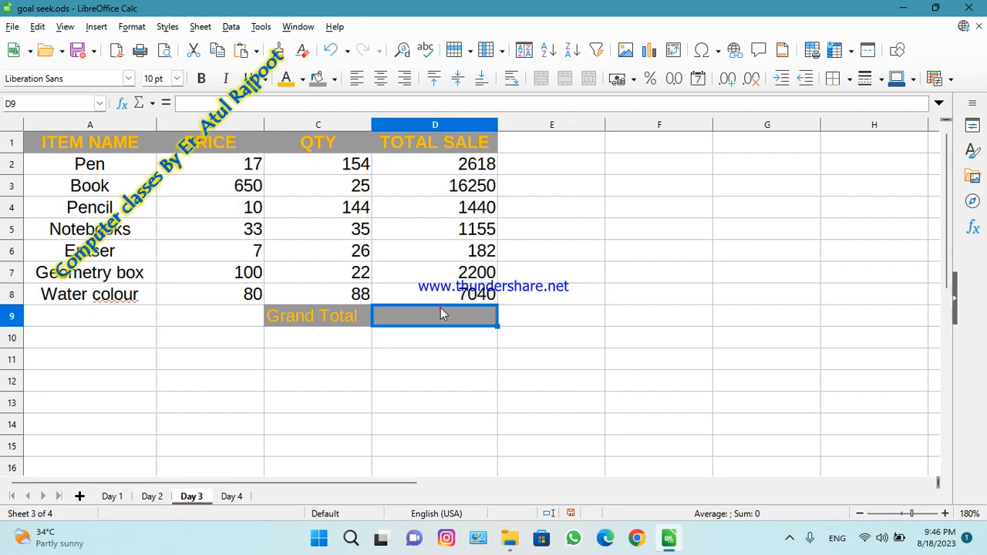
pyautogui.click(153, 104)
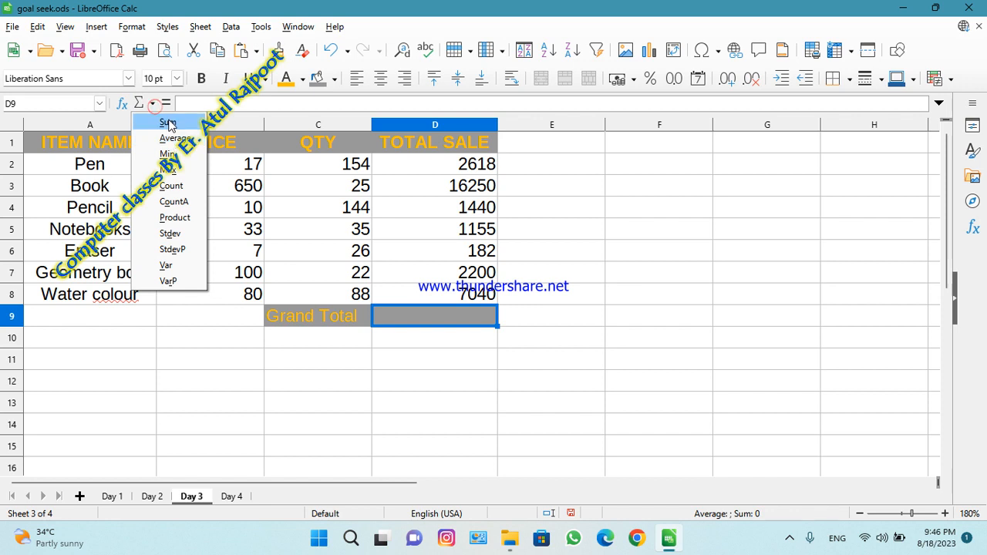
pyautogui.click(169, 123)
pyautogui.press('Return')
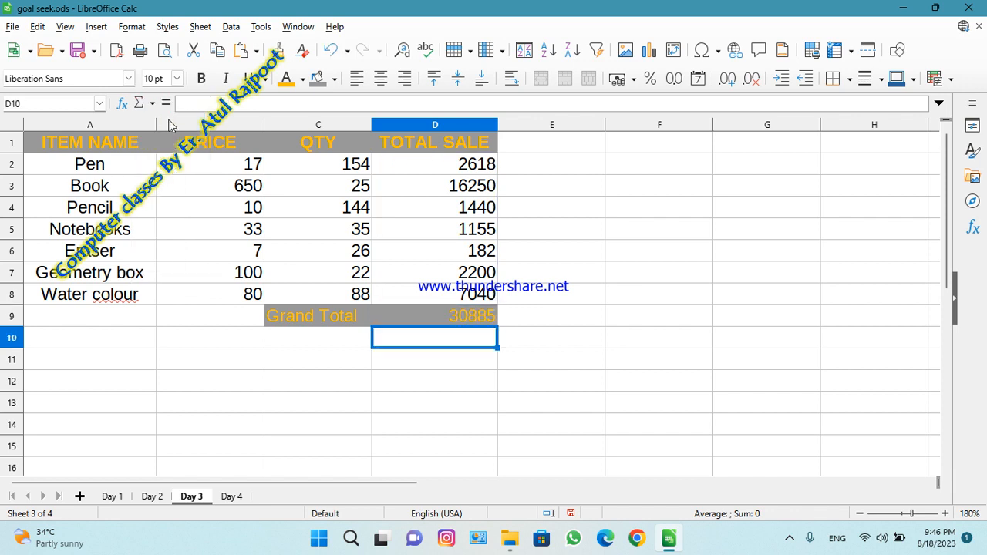
pyautogui.click(120, 497)
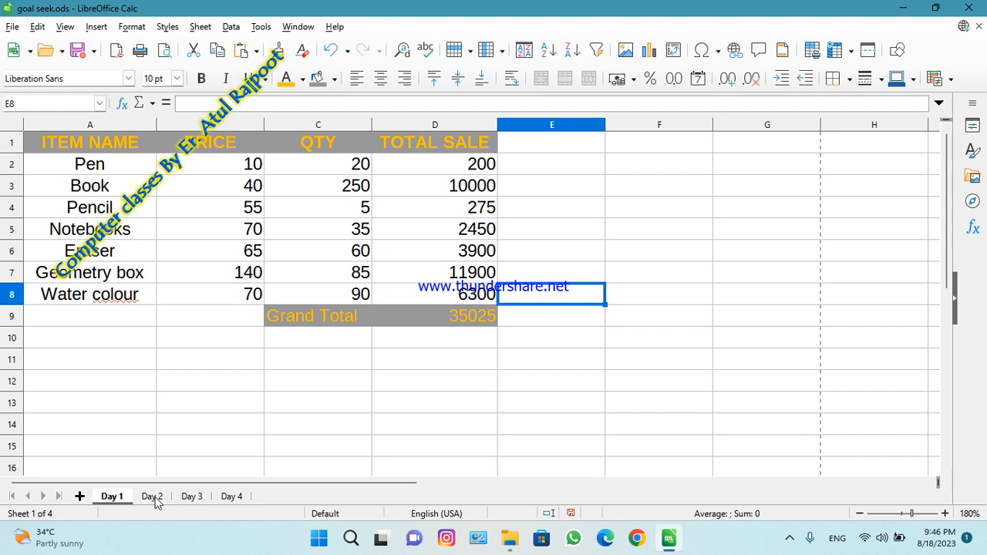
# Check that macro recording is enabled in the advanced LibreOffice options and close the dialog.
pyautogui.click(260, 27)
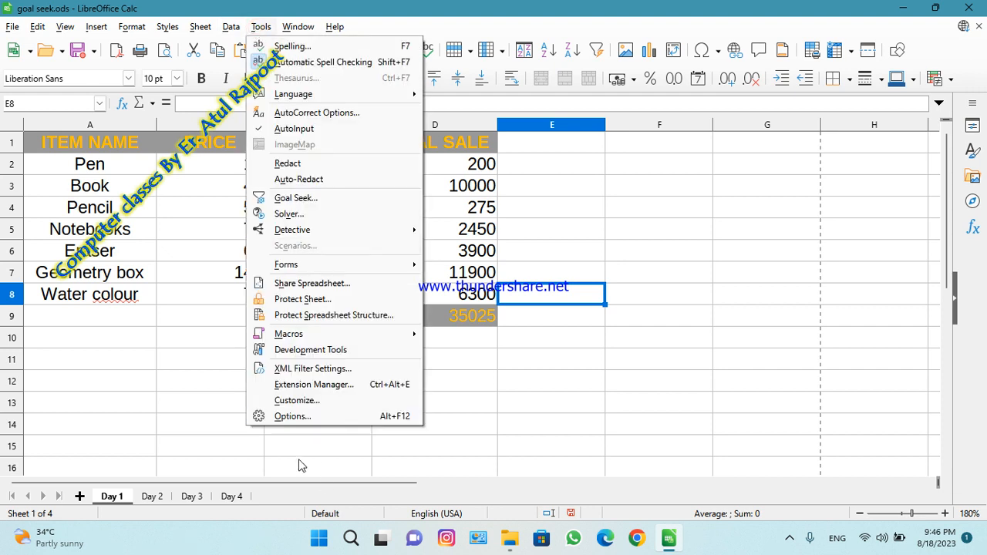
pyautogui.click(283, 417)
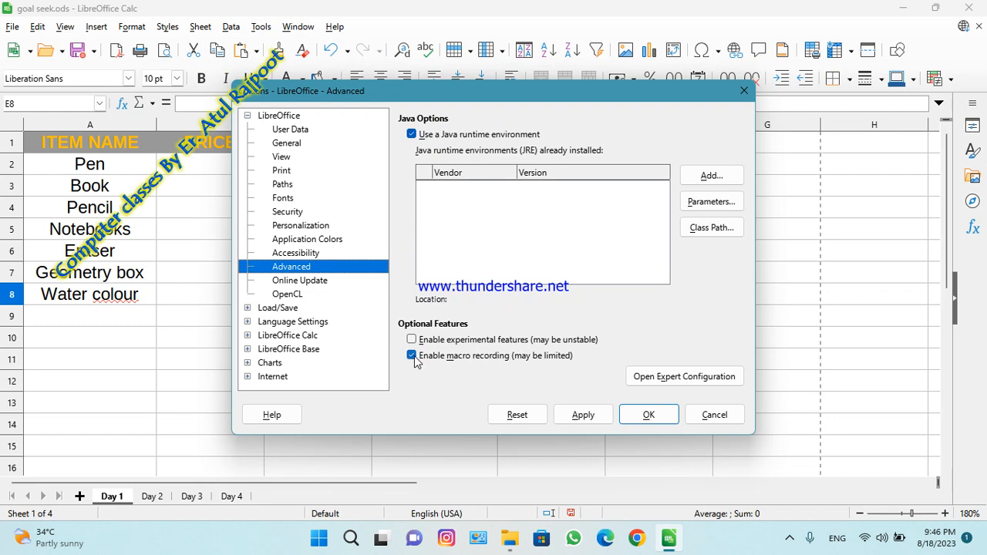
pyautogui.click(647, 416)
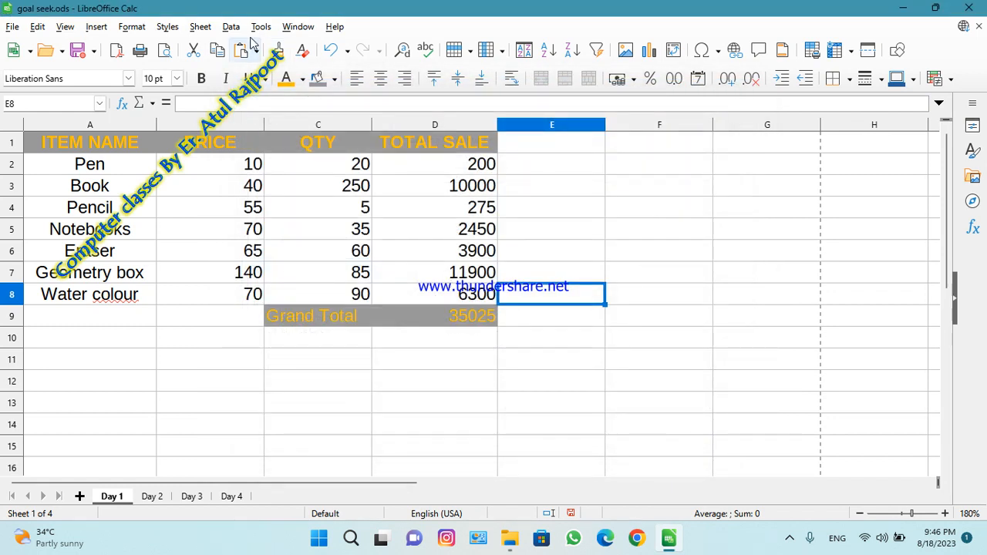
pyautogui.click(256, 28)
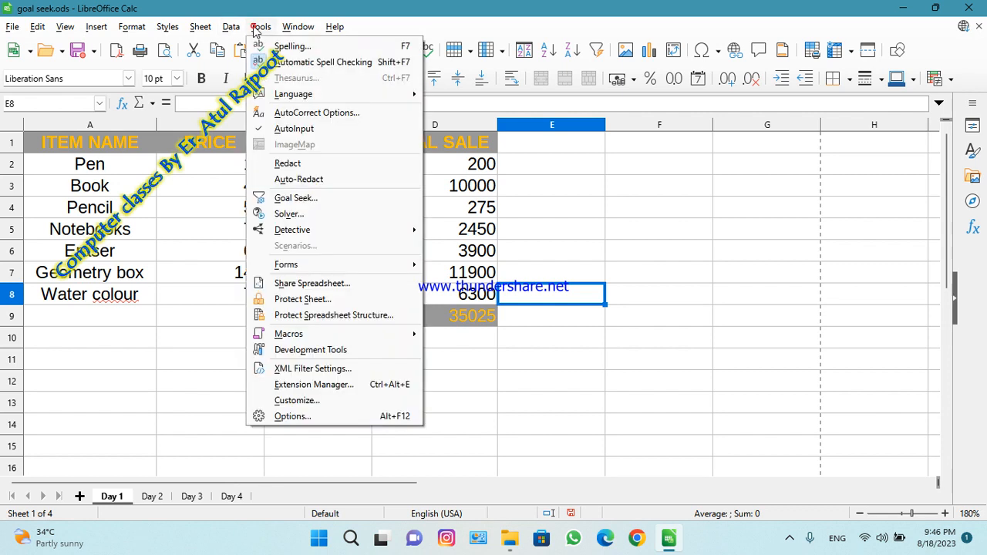
pyautogui.moveTo(358, 338)
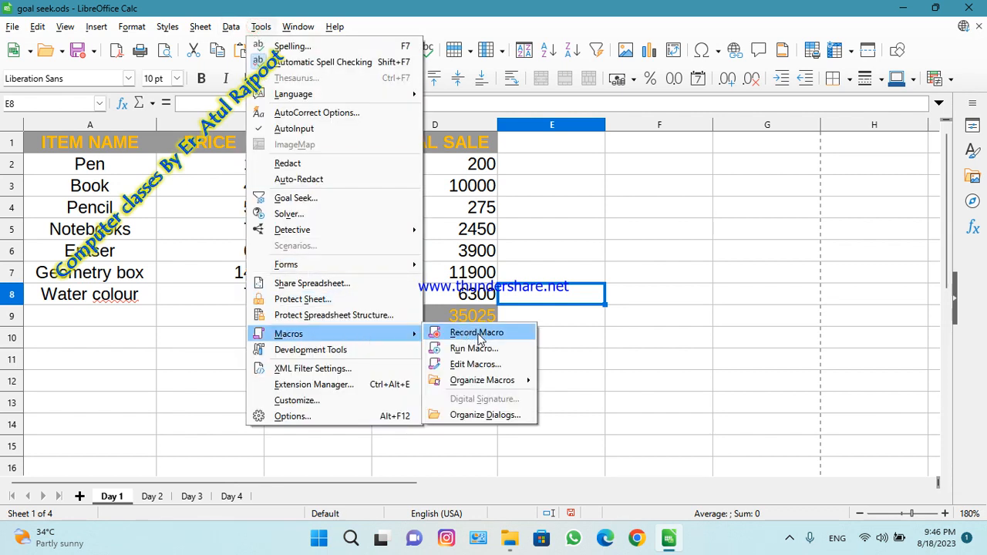
pyautogui.click(649, 363)
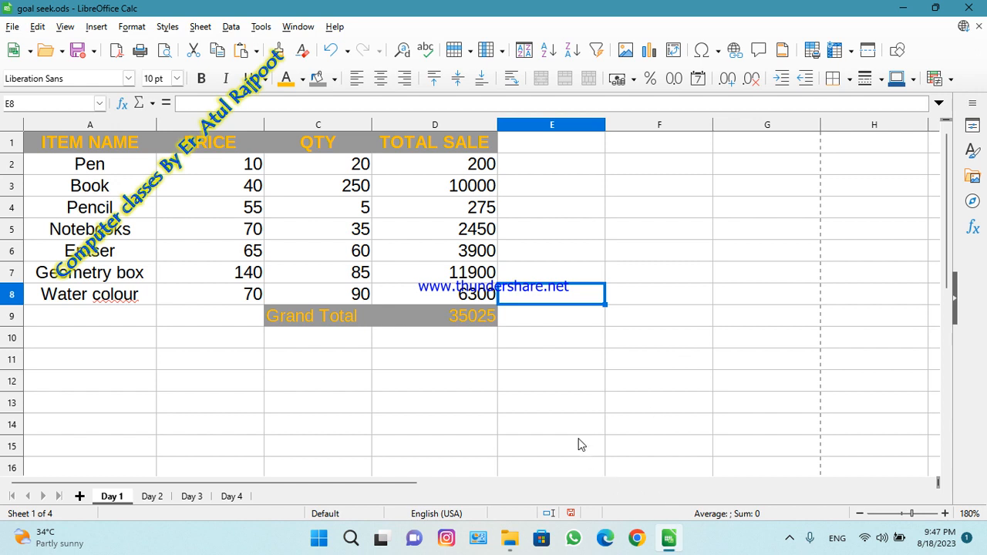
pyautogui.click(789, 539)
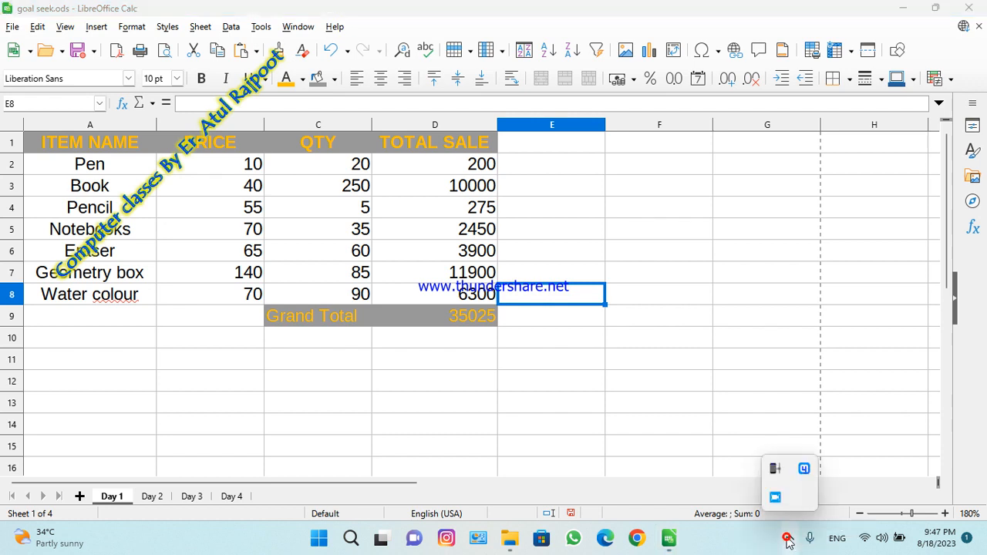
pyautogui.click(776, 498)
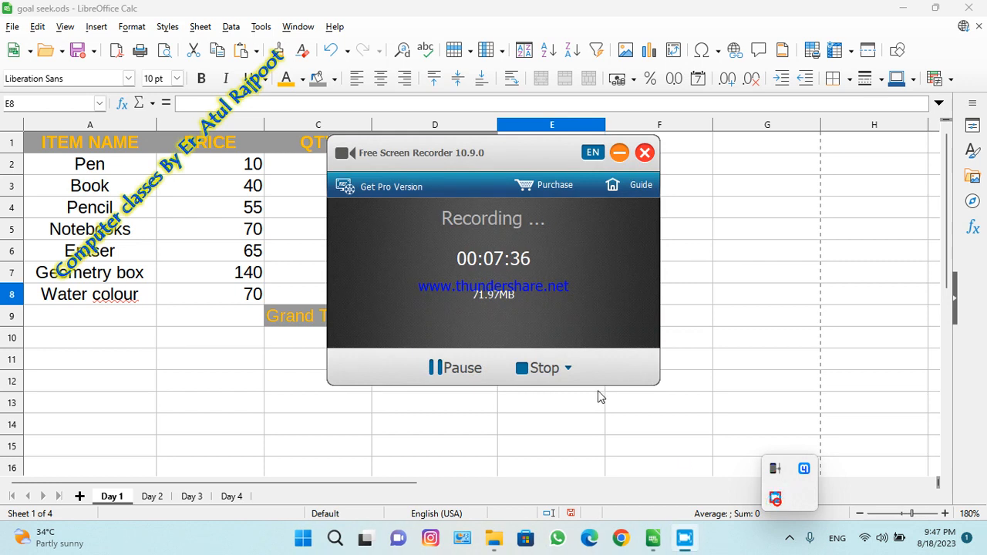